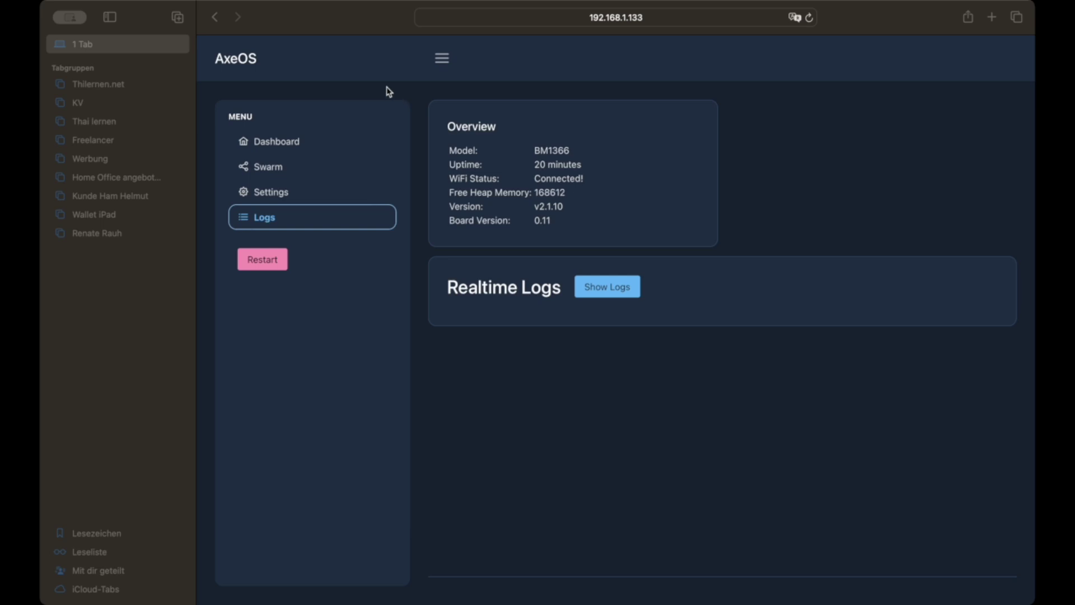
Review the miners listed in the Swarm overview and the configuration shown in the device settings
{"action": "left_click", "coordinate": [284, 177]}
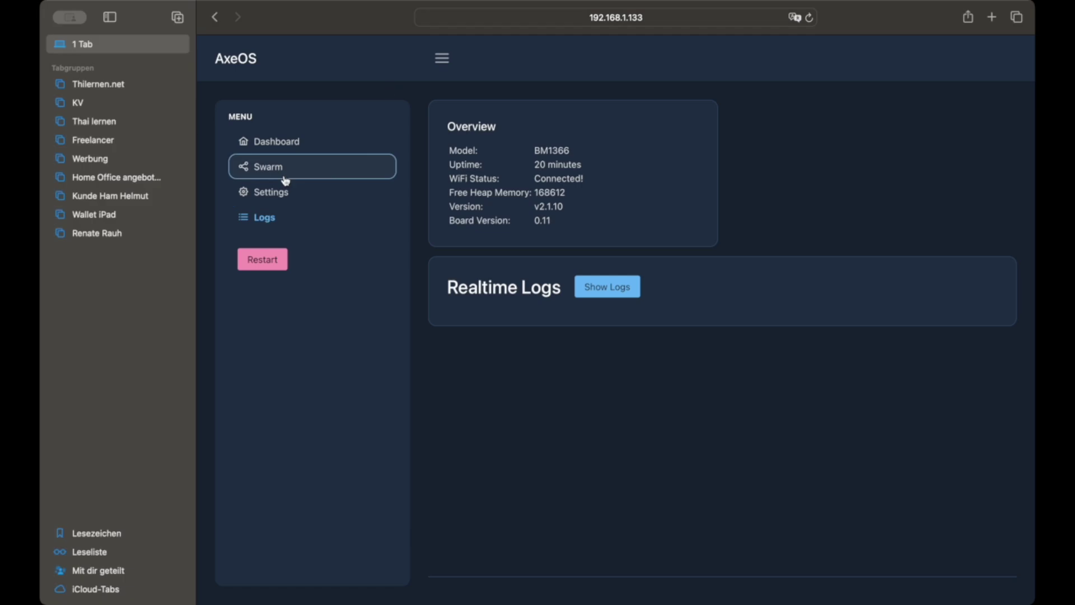
{"action": "left_click", "coordinate": [285, 179]}
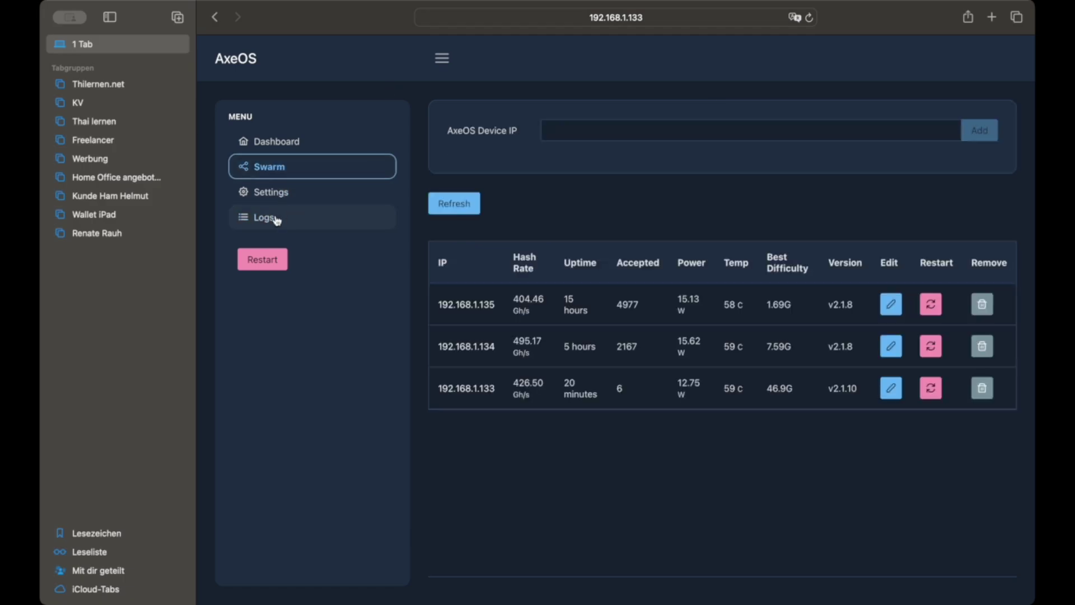
{"action": "left_click", "coordinate": [275, 203]}
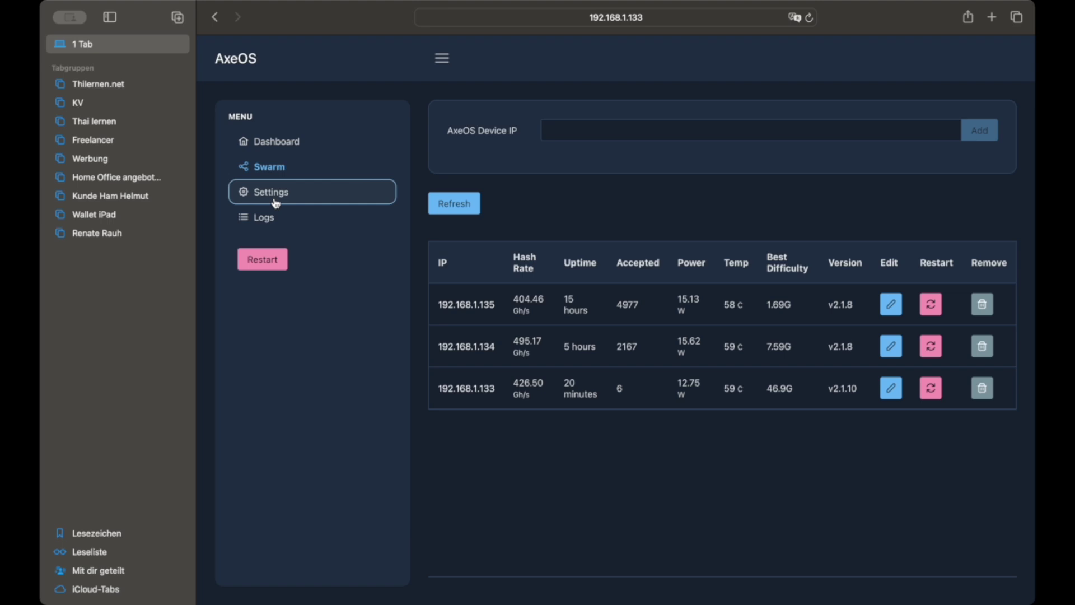
{"action": "left_click", "coordinate": [275, 203]}
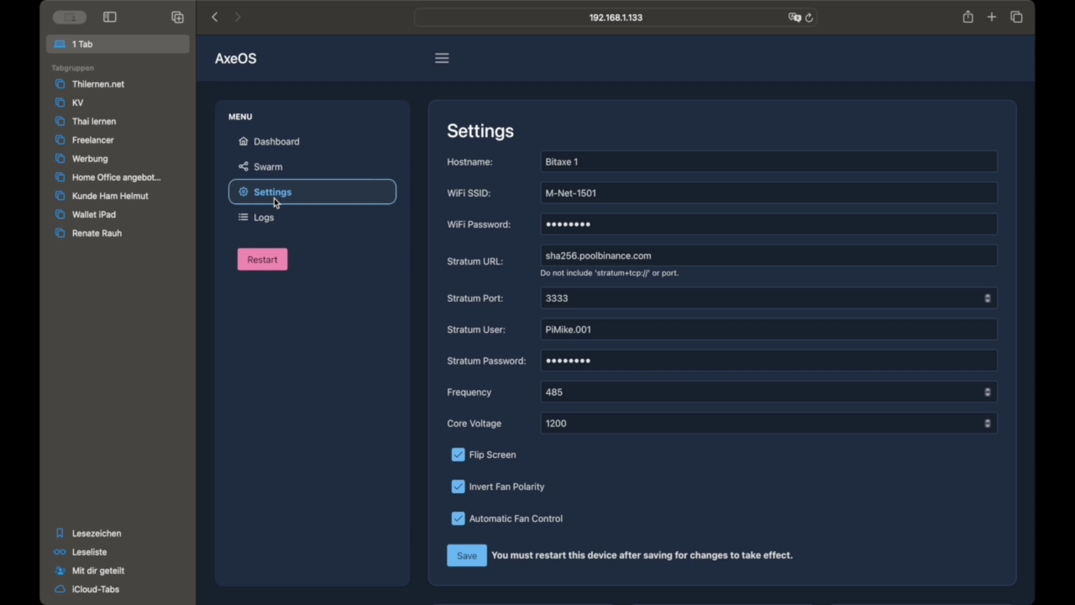
Examine the dashboard's hash rate, power, heat and performance readings and the pool information
{"action": "left_click", "coordinate": [290, 145]}
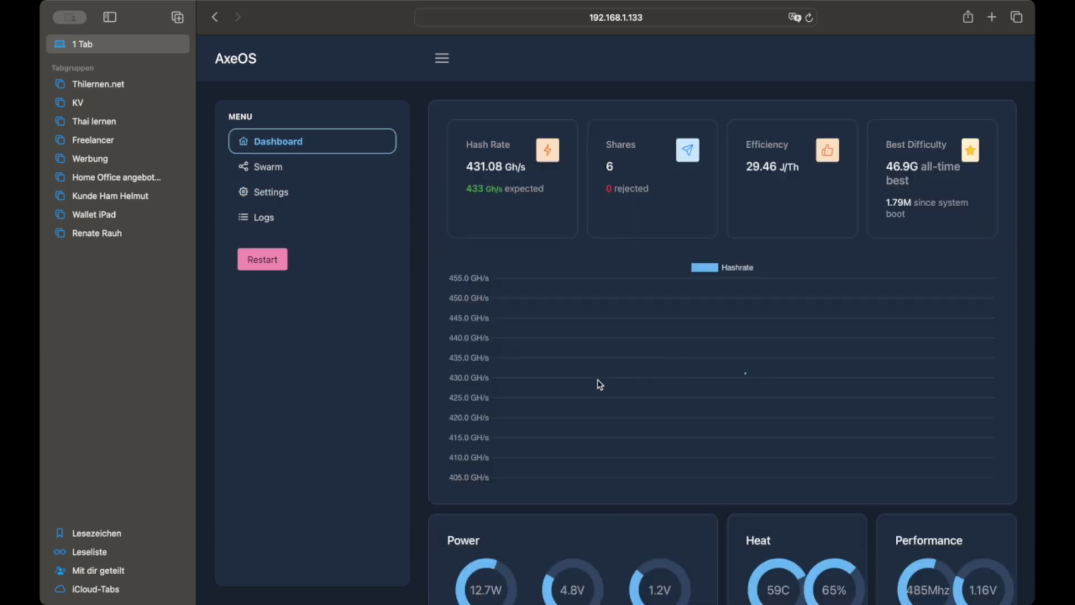
{"action": "scroll", "coordinate": [598, 401], "scroll_direction": "down", "scroll_amount": 4}
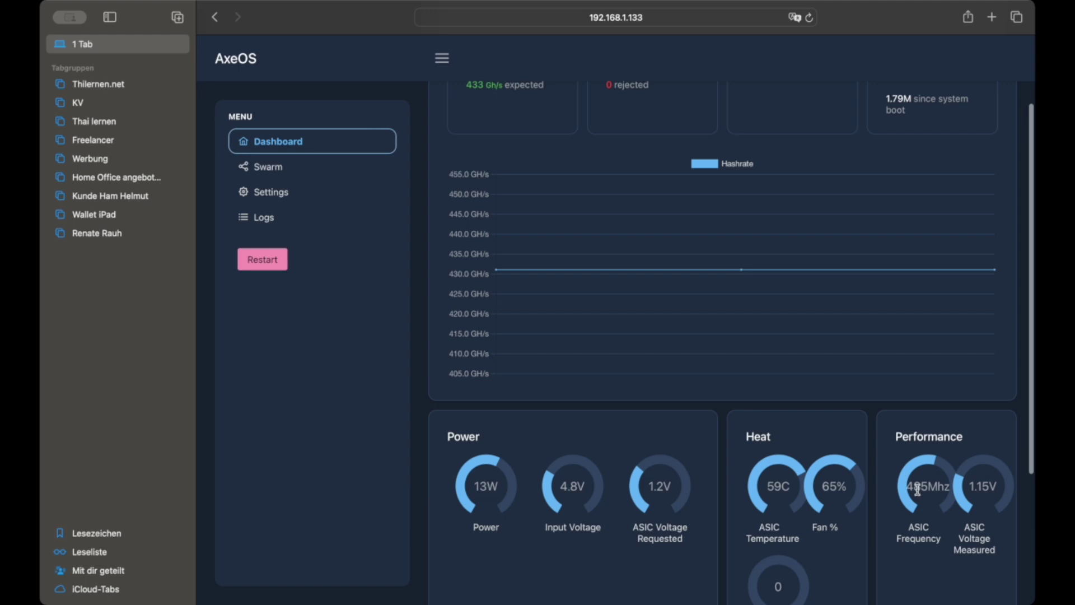
{"action": "scroll", "coordinate": [918, 489], "scroll_direction": "down", "scroll_amount": 5}
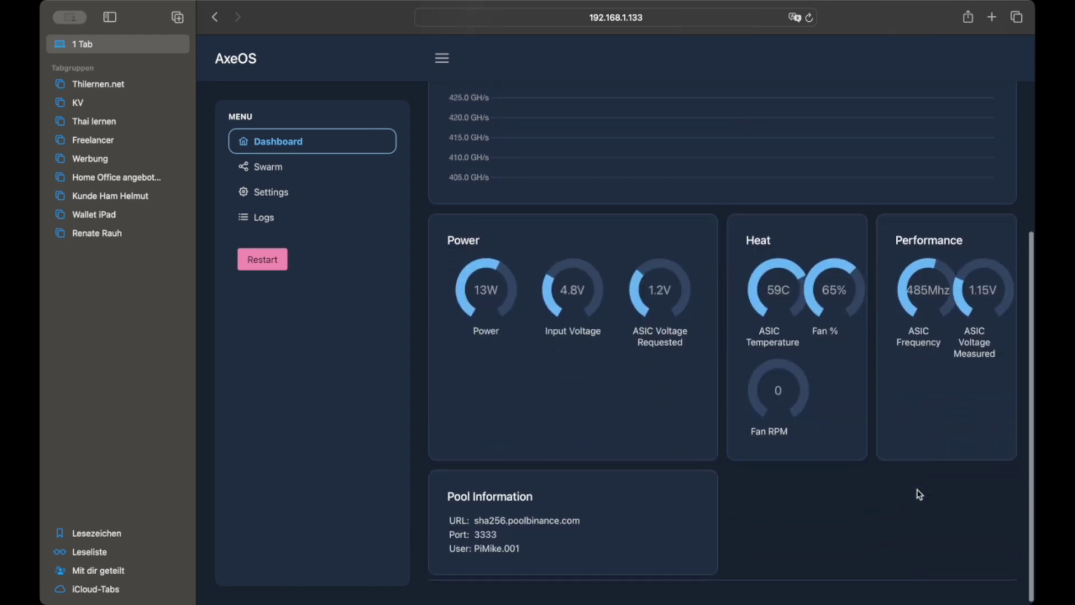
{"action": "scroll", "coordinate": [578, 437], "scroll_direction": "up", "scroll_amount": 8}
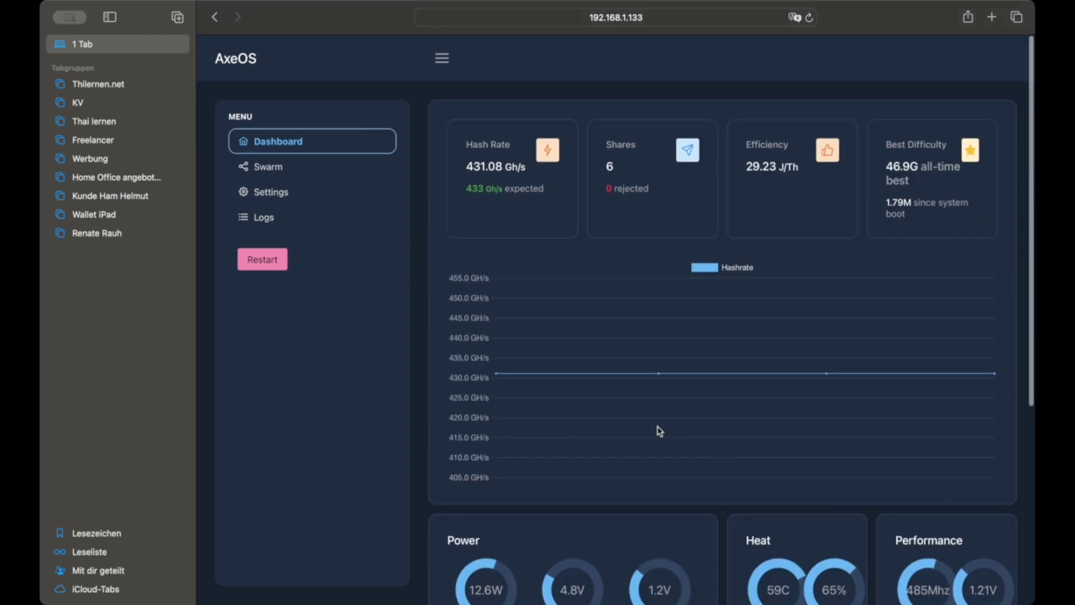
Inspect the Stratum, frequency and core voltage settings of Bitaxe 1
{"action": "left_click", "coordinate": [274, 195]}
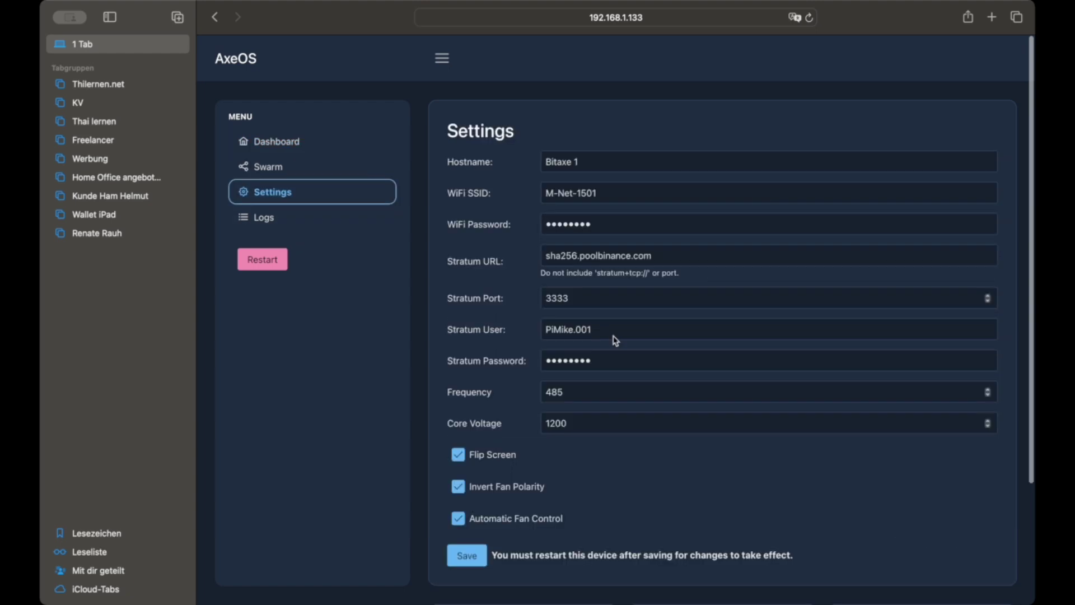
{"action": "left_click", "coordinate": [622, 356]}
{"action": "scroll", "coordinate": [583, 338], "scroll_direction": "down", "scroll_amount": 5}
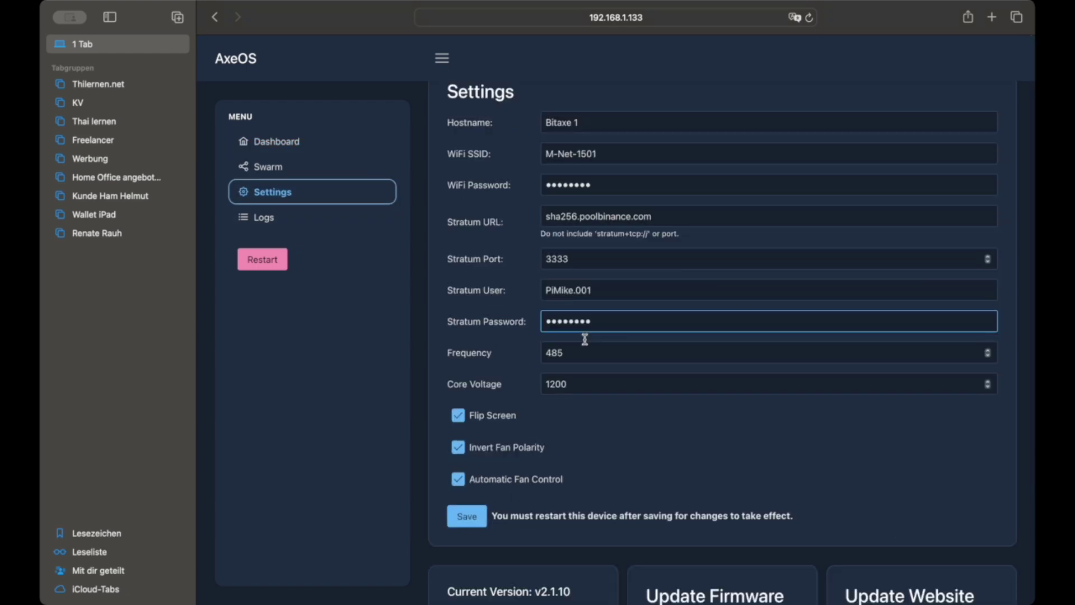
{"action": "key", "text": "Tab"}
{"action": "key", "text": "Tab"}
{"action": "left_click", "coordinate": [560, 399]}
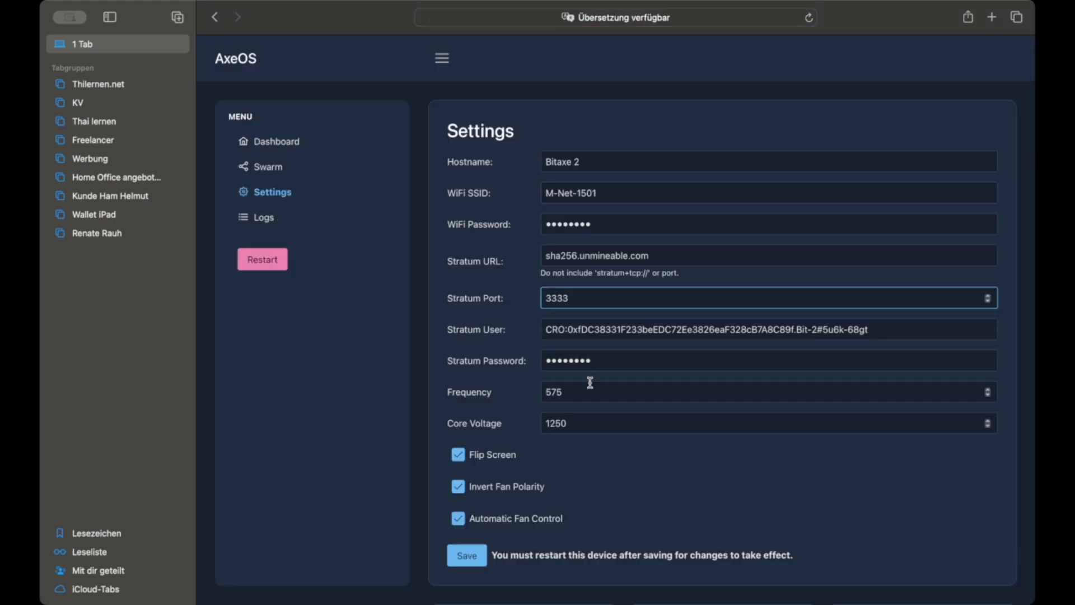
{"action": "scroll", "coordinate": [594, 381], "scroll_direction": "down", "scroll_amount": 3}
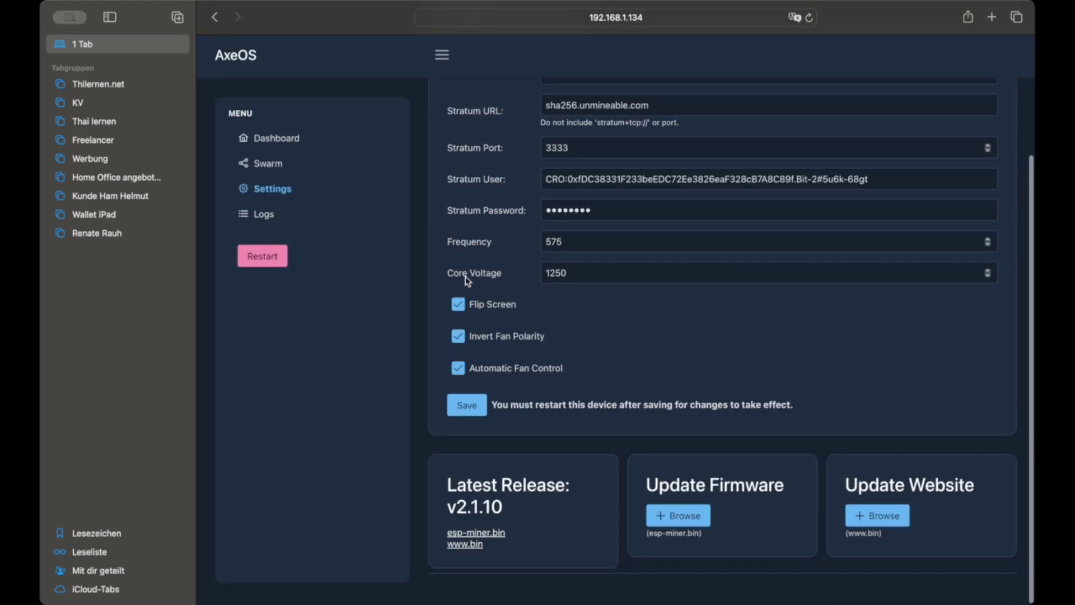
{"action": "left_click", "coordinate": [490, 539]}
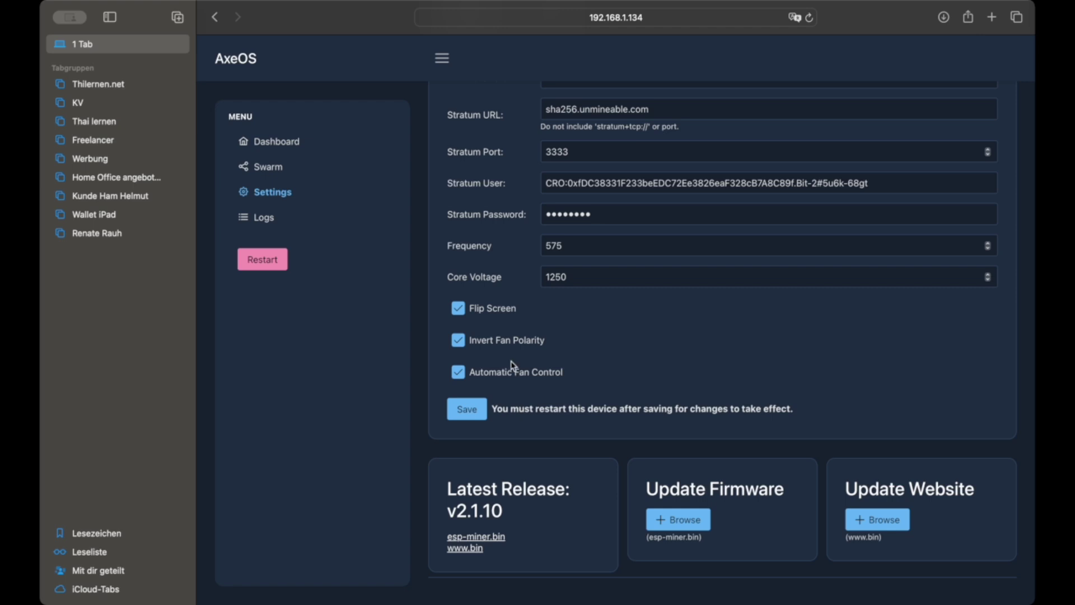
{"action": "left_click", "coordinate": [469, 549]}
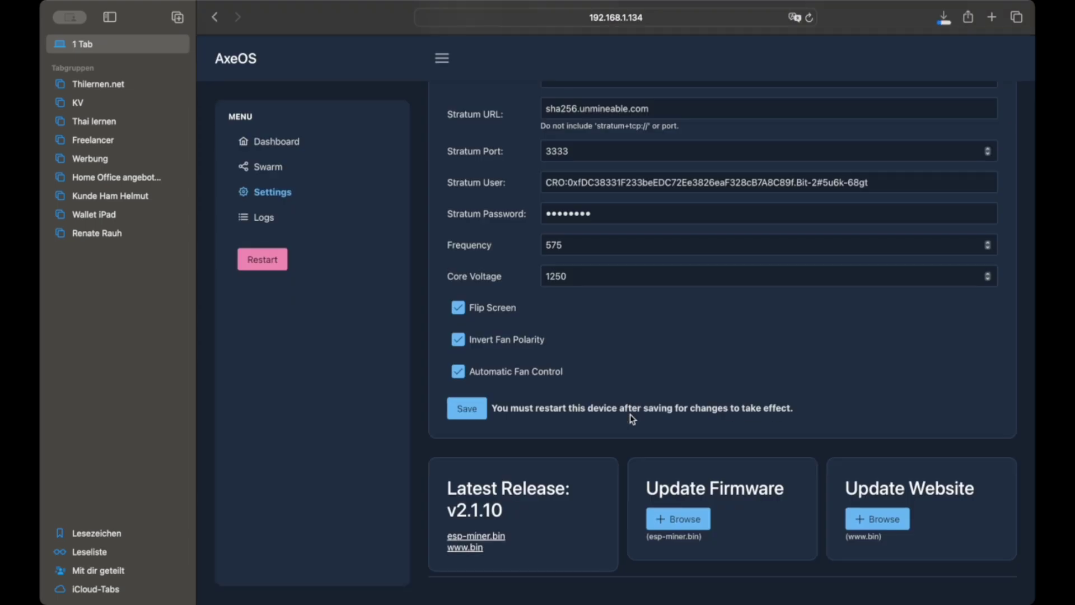
Rename the downloaded esp-miner.bin in the Finder's Downloads folder to "esp-miner v1.2.10.bin"
{"action": "left_click", "coordinate": [767, 574]}
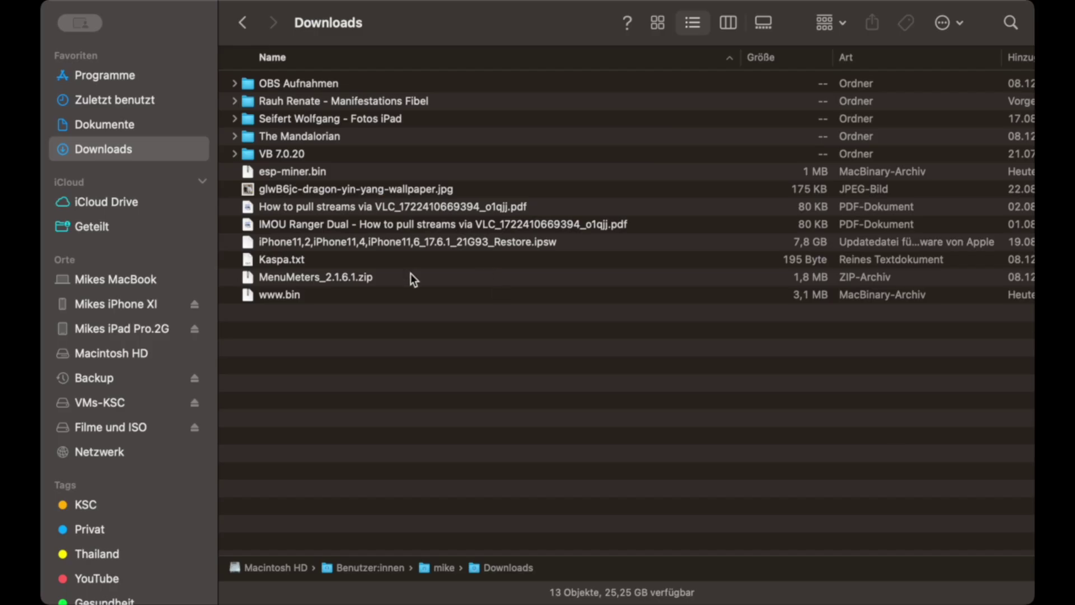
{"action": "left_click", "coordinate": [290, 178]}
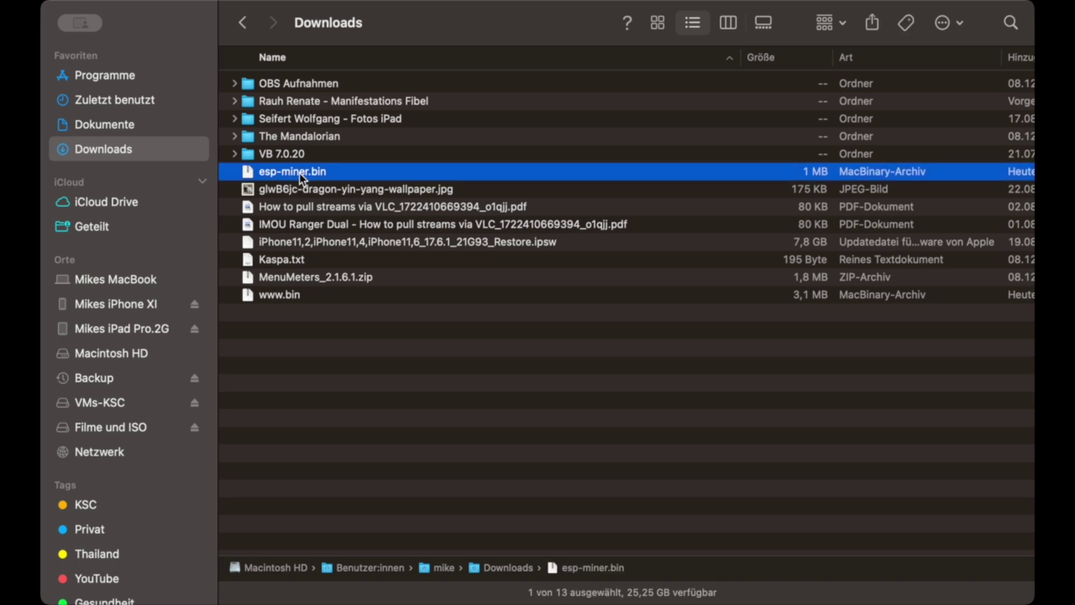
{"action": "key", "text": "Return"}
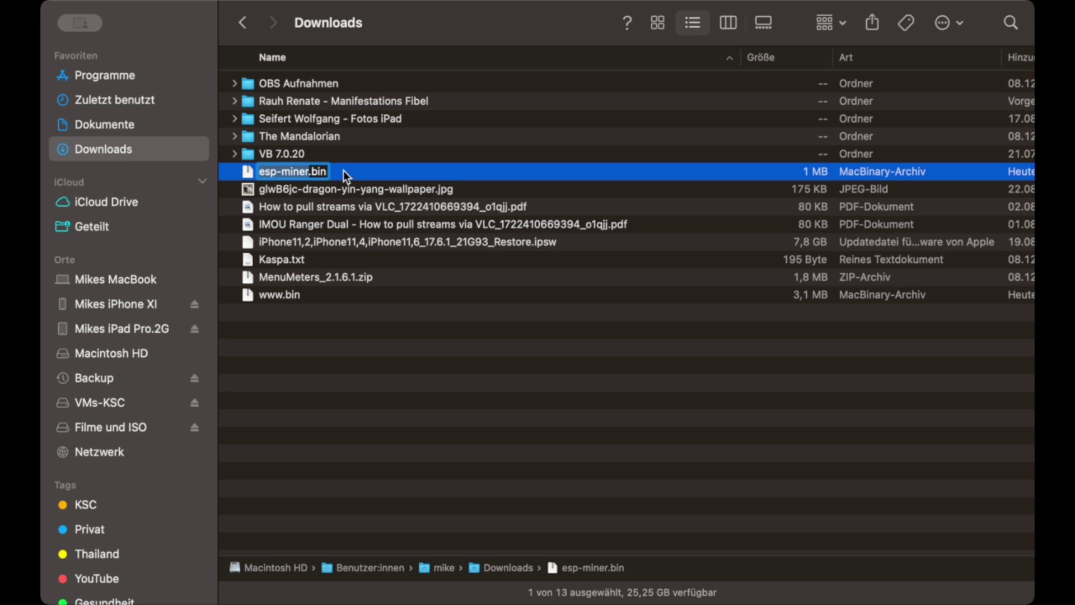
{"action": "key", "text": "Right"}
{"action": "key", "text": "Right"}
{"action": "key", "text": "Right"}
{"action": "key", "text": "Right"}
{"action": "key", "text": "Right"}
{"action": "key", "text": "Right"}
{"action": "key", "text": "Right"}
{"action": "key", "text": "Right"}
{"action": "key", "text": "Right"}
{"action": "key", "text": "Right"}
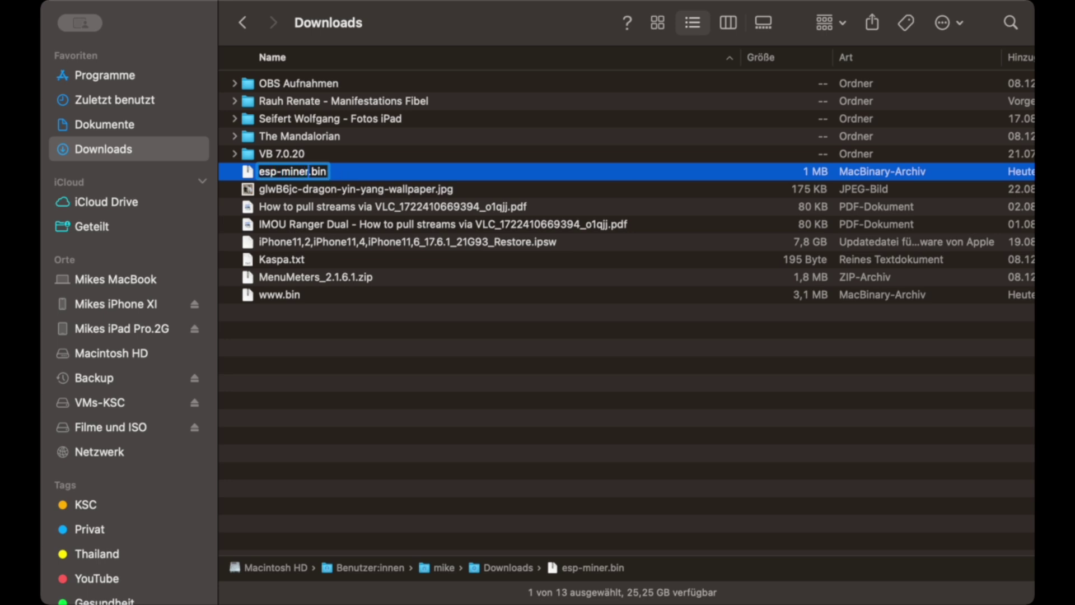
{"action": "type", "text": "v1.2.10"}
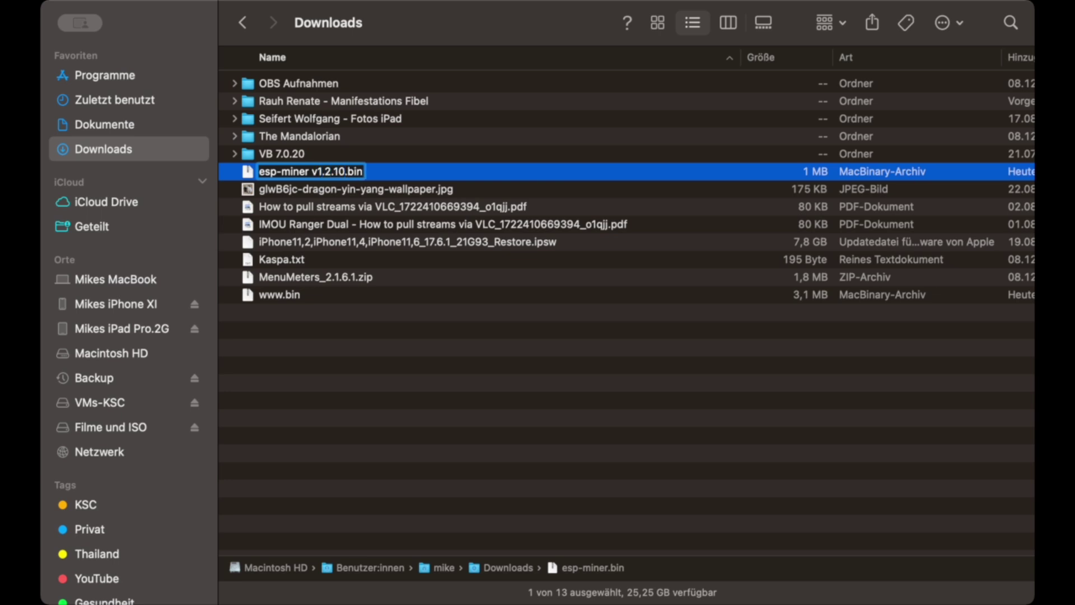
{"action": "key", "text": "Return"}
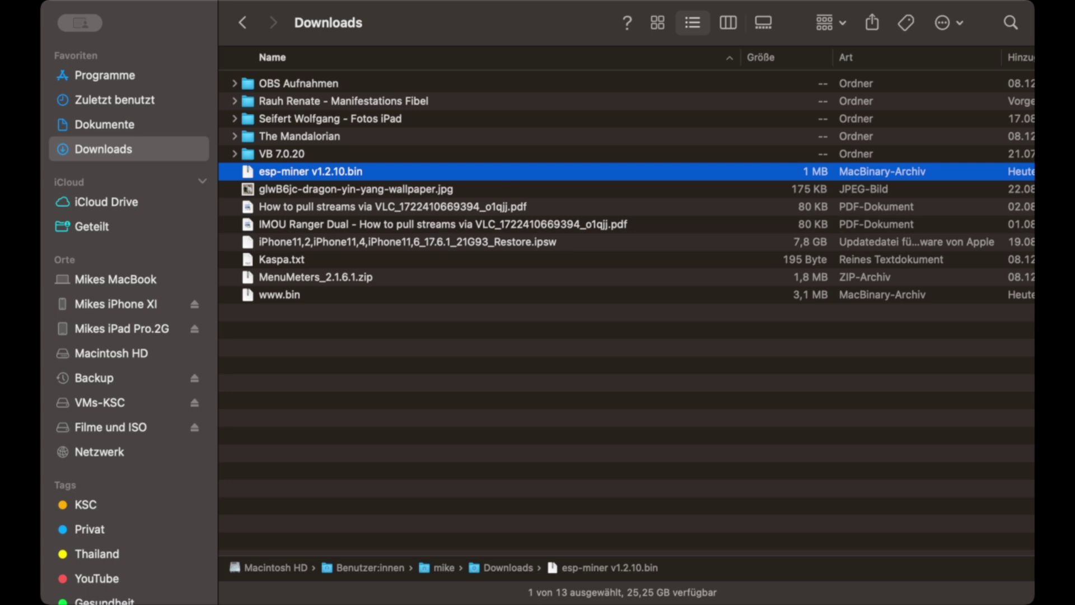
Remove the version suffix from the firmware file so it is named esp-miner.bin again
{"action": "left_click", "coordinate": [335, 170]}
{"action": "left_click", "coordinate": [341, 170]}
{"action": "key", "text": "BackSpace"}
{"action": "key", "text": "BackSpace"}
{"action": "key", "text": "BackSpace"}
{"action": "key", "text": "BackSpace"}
{"action": "key", "text": "BackSpace"}
{"action": "key", "text": "BackSpace"}
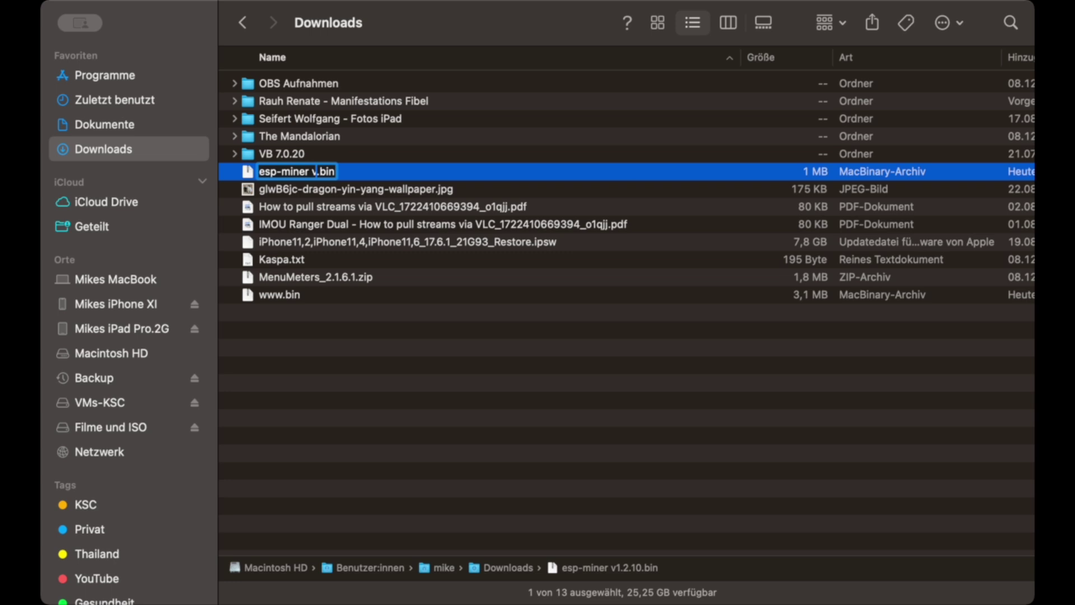
{"action": "key", "text": "BackSpace"}
{"action": "key", "text": "BackSpace"}
{"action": "key", "text": "Return"}
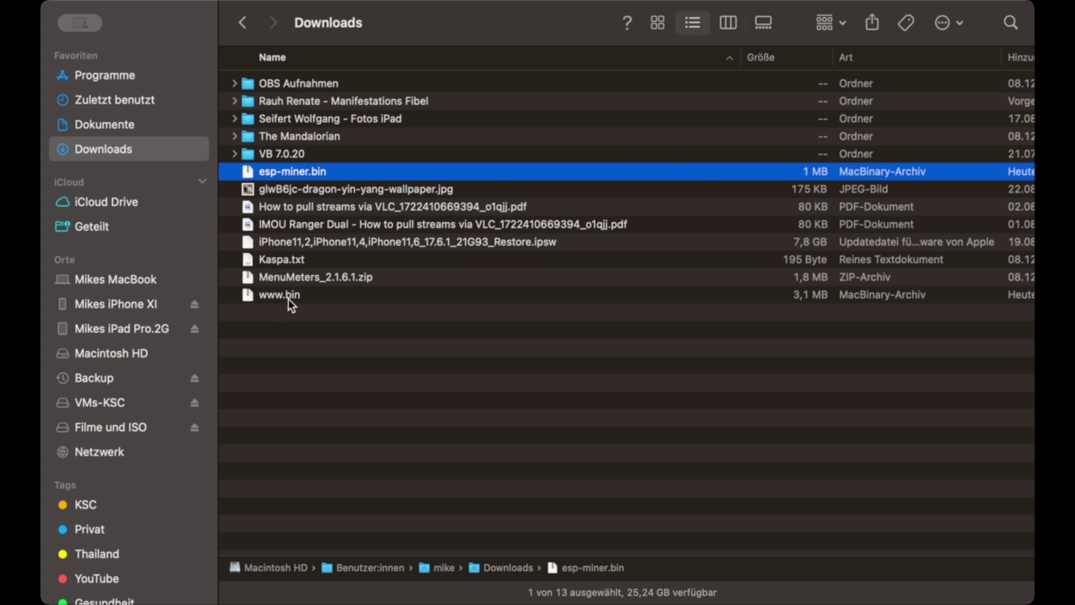
Switch back to AxeOS in Safari and upload esp-miner.bin from Downloads as the firmware update for Bitaxe 2
{"action": "key", "text": "super+Tab"}
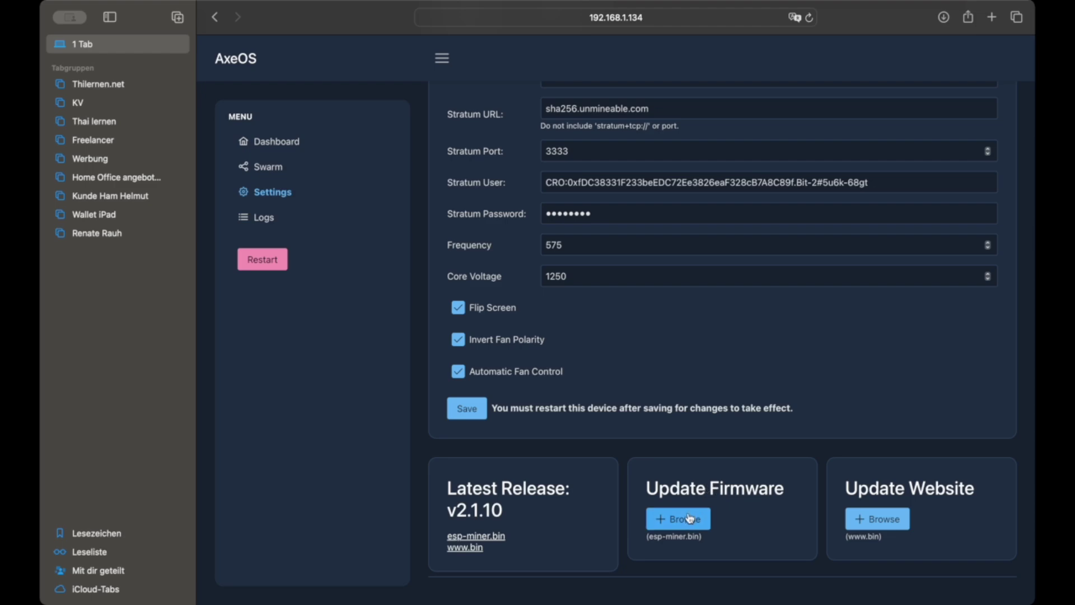
{"action": "left_click", "coordinate": [690, 519]}
{"action": "left_click", "coordinate": [396, 286]}
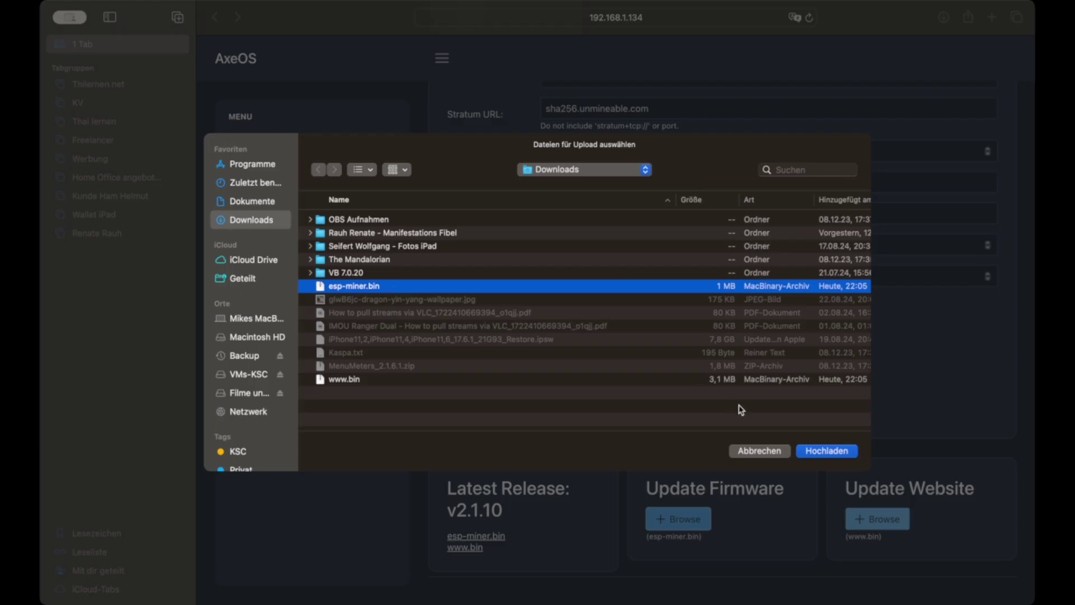
{"action": "left_click", "coordinate": [808, 454]}
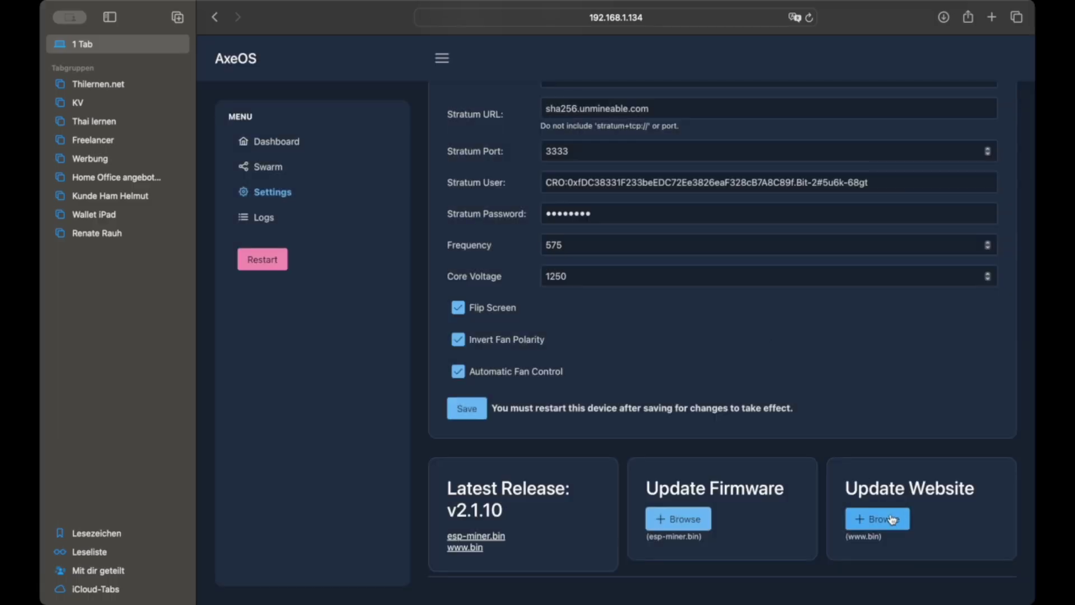
{"action": "left_click", "coordinate": [892, 519]}
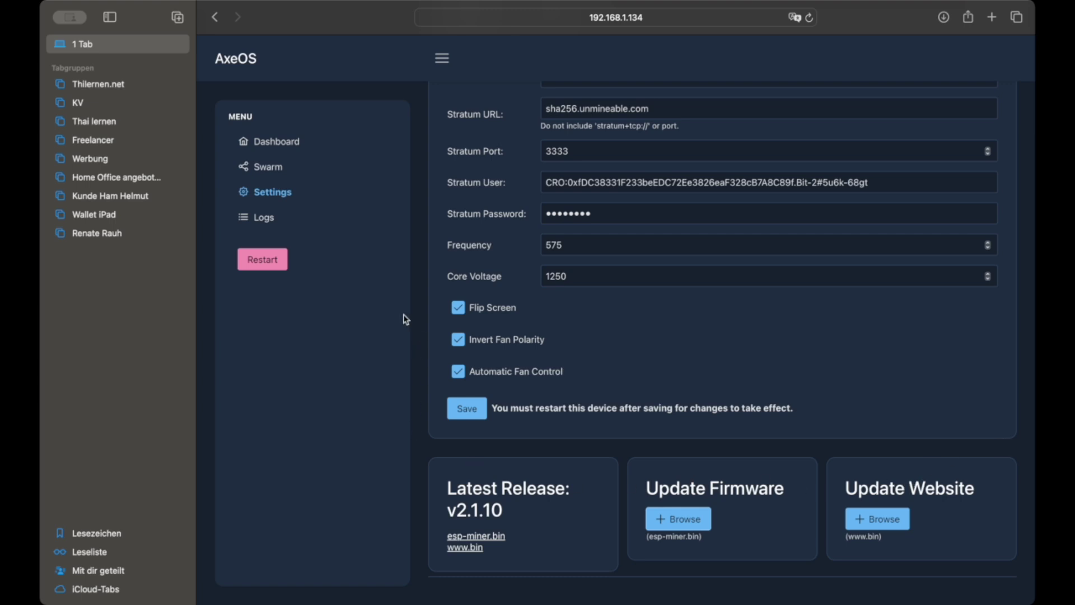
{"action": "left_click", "coordinate": [278, 268]}
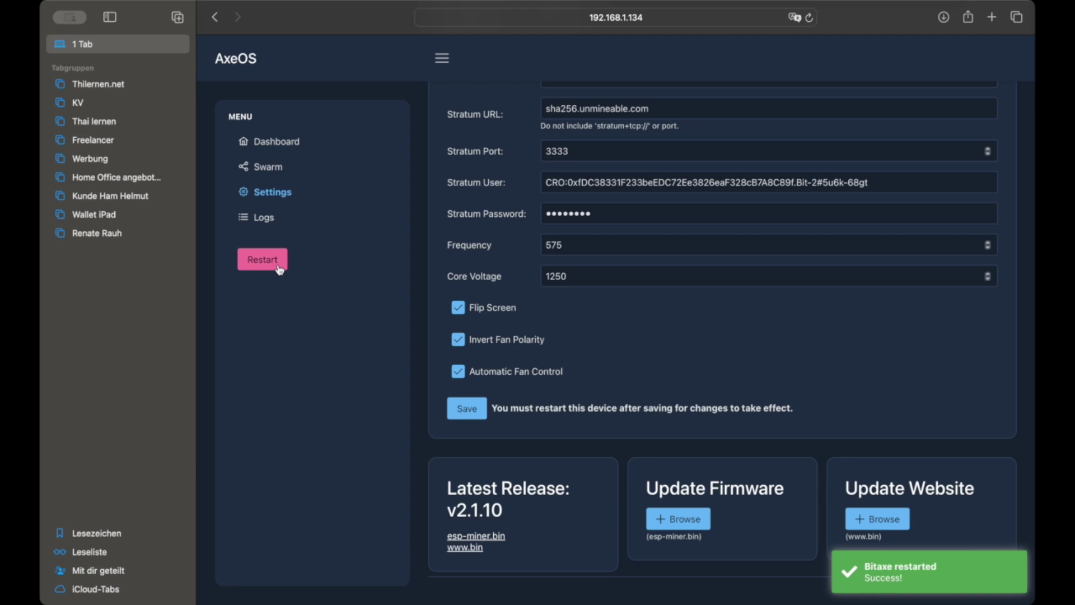
Check the restarted Bitaxe 2 on its dashboard, in its settings and by its version in the Swarm list
{"action": "left_click", "coordinate": [276, 143]}
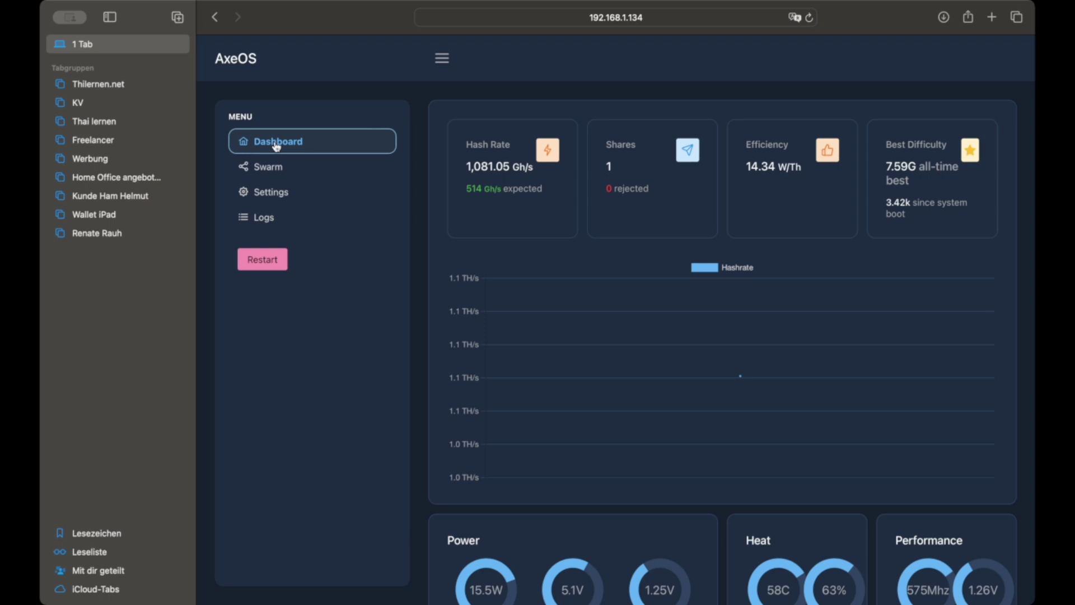
{"action": "left_click", "coordinate": [273, 196]}
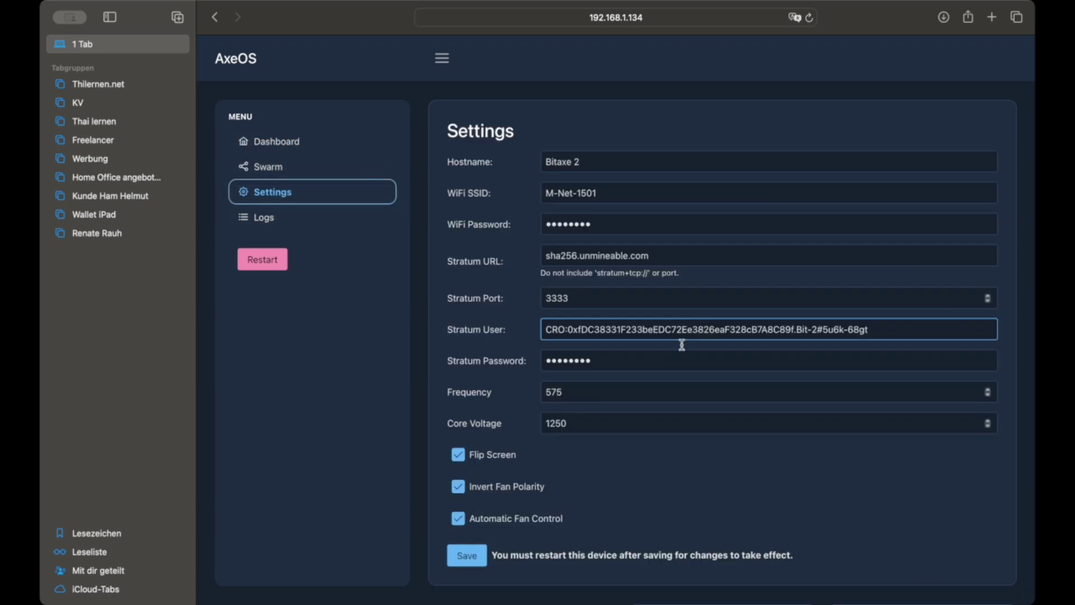
{"action": "scroll", "coordinate": [689, 343], "scroll_direction": "down", "scroll_amount": 5}
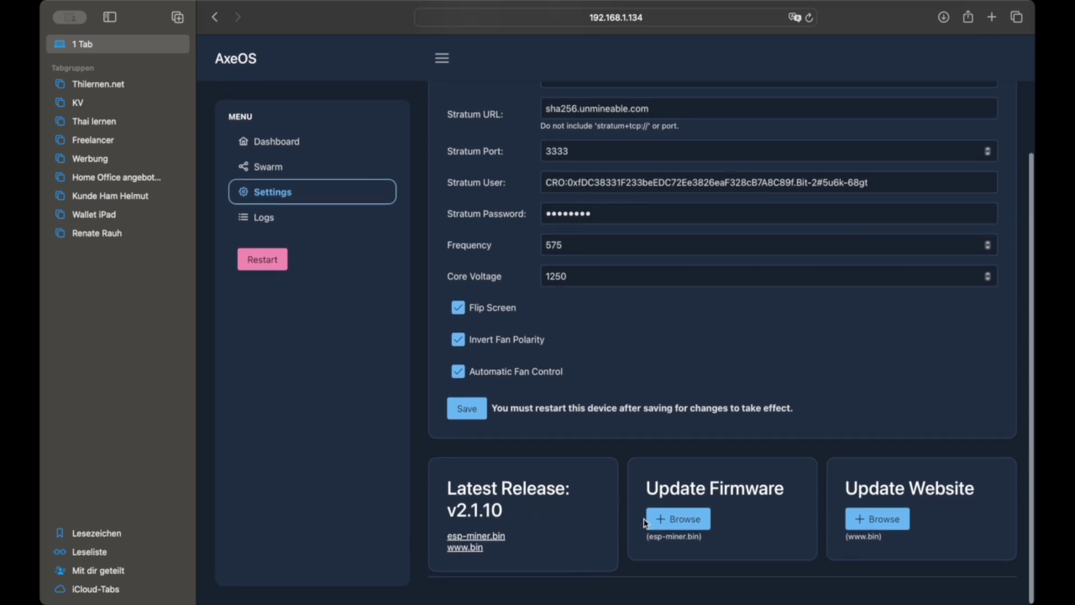
{"action": "scroll", "coordinate": [488, 356], "scroll_direction": "up", "scroll_amount": 3}
{"action": "scroll", "coordinate": [487, 356], "scroll_direction": "up", "scroll_amount": 3}
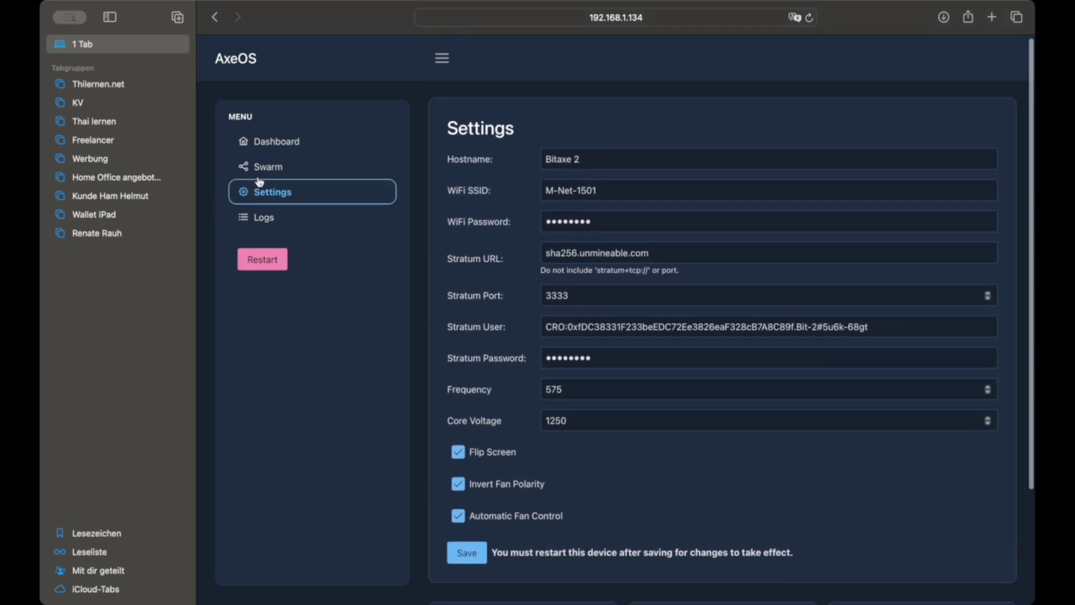
{"action": "left_click", "coordinate": [261, 175]}
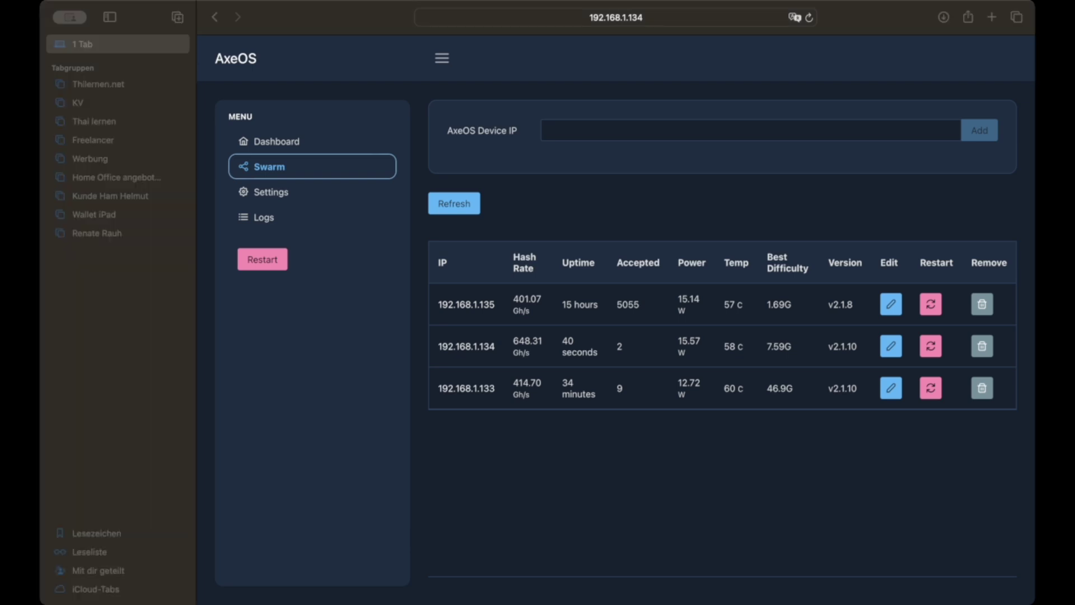
Switch to Chrome on the Windows desktop and save esp-miner.bin from the v2.1.10 release assets into Downloads
{"action": "left_click", "coordinate": [130, 10]}
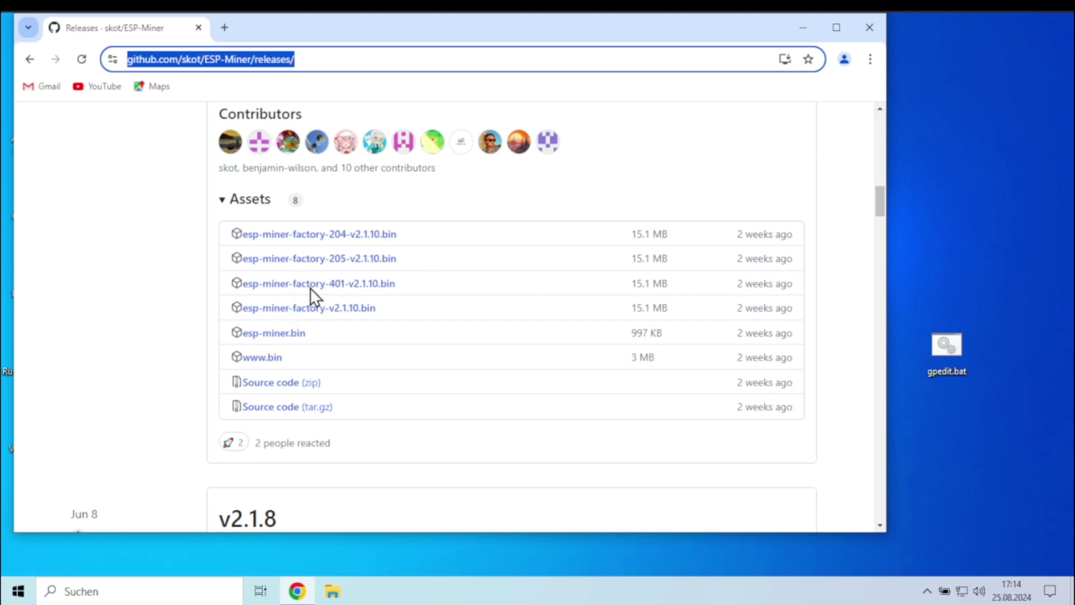
{"action": "left_click", "coordinate": [290, 333]}
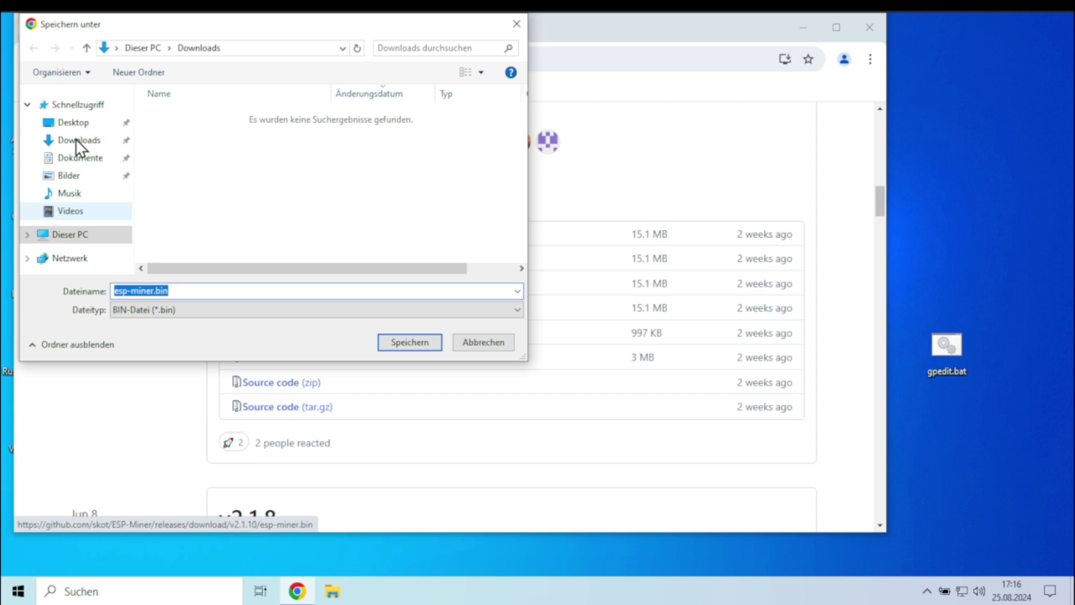
{"action": "left_click", "coordinate": [76, 139]}
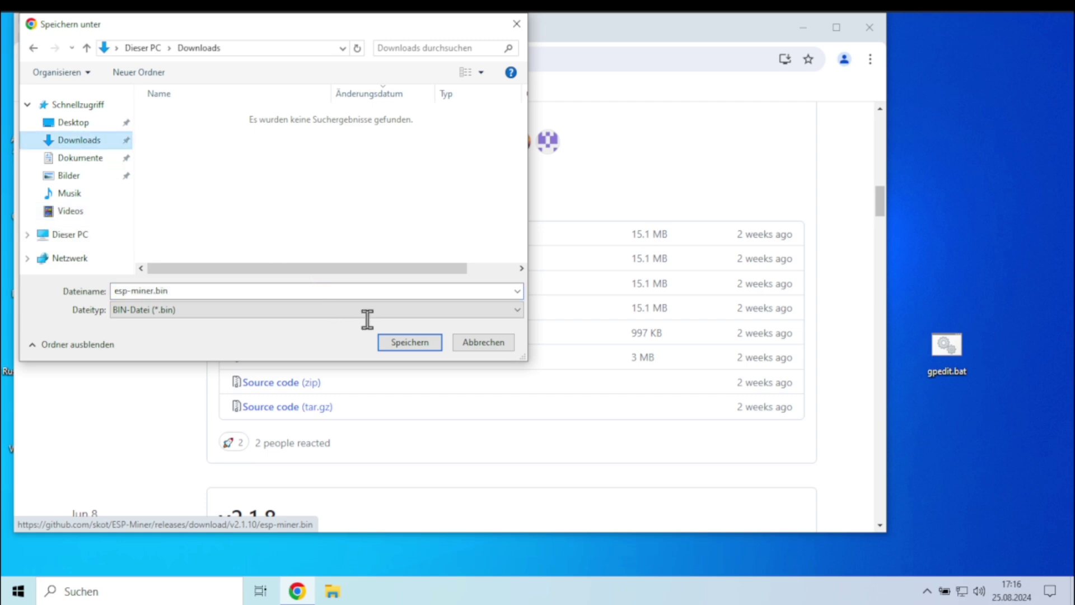
{"action": "left_click", "coordinate": [389, 343]}
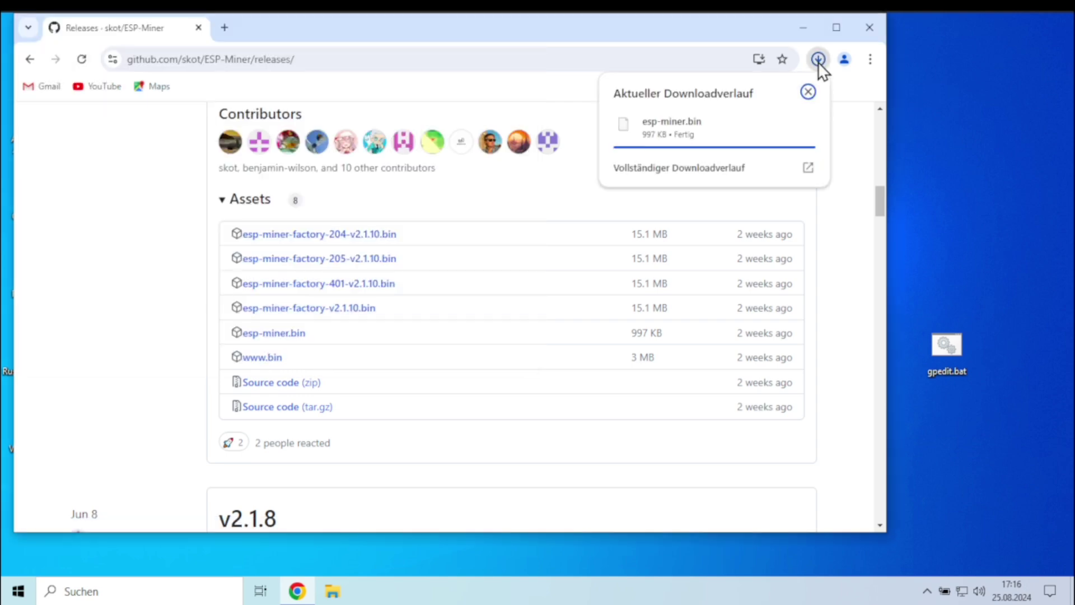
Open the full download history and show the downloaded esp-miner.bin in its folder
{"action": "left_click", "coordinate": [718, 159]}
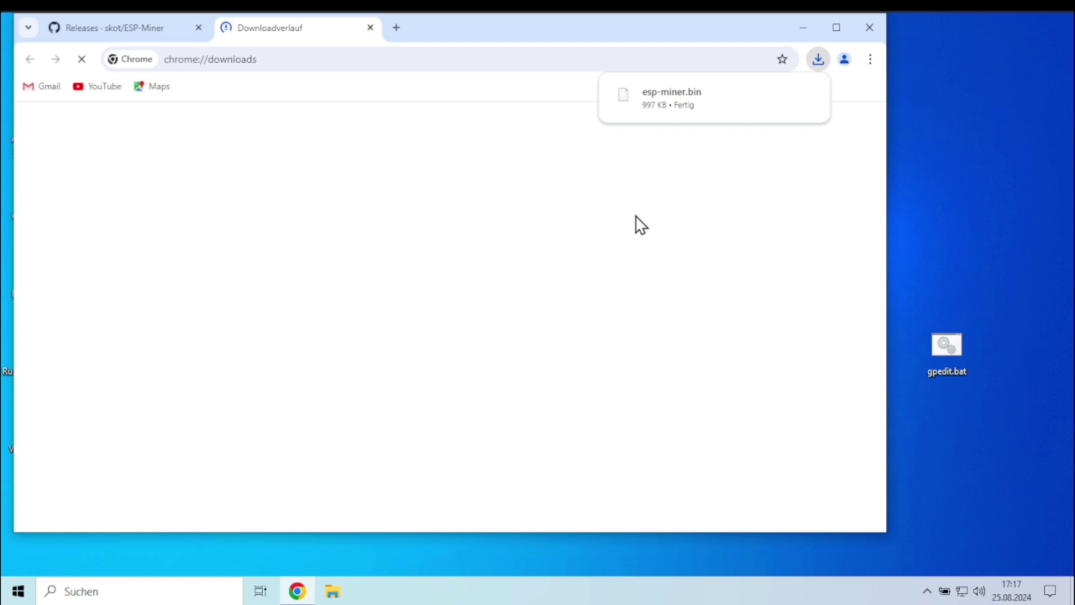
{"action": "left_click", "coordinate": [819, 59]}
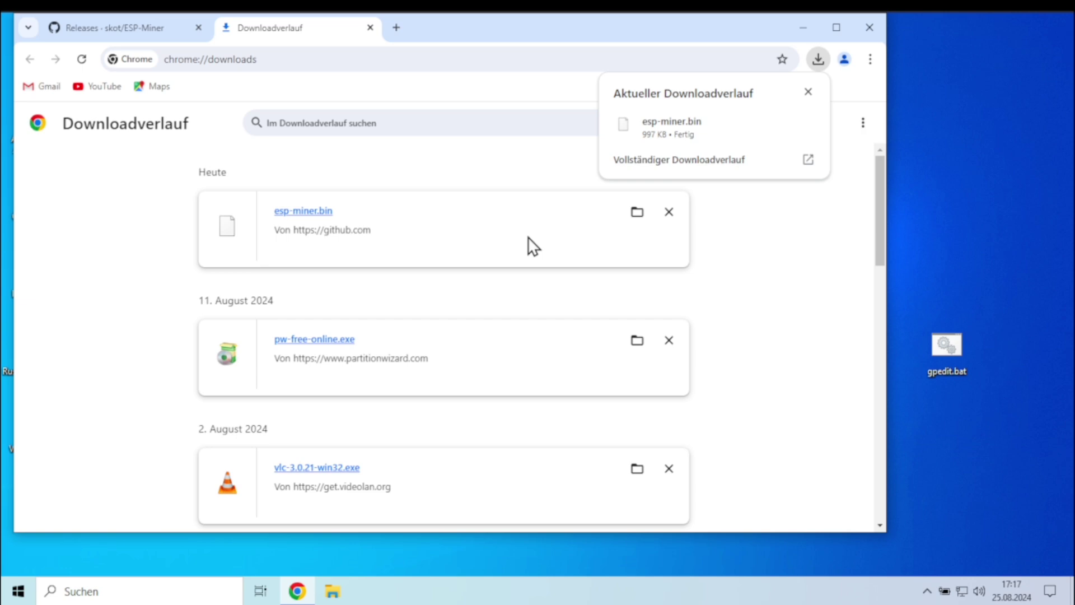
{"action": "left_click", "coordinate": [657, 219]}
{"action": "left_click", "coordinate": [637, 211]}
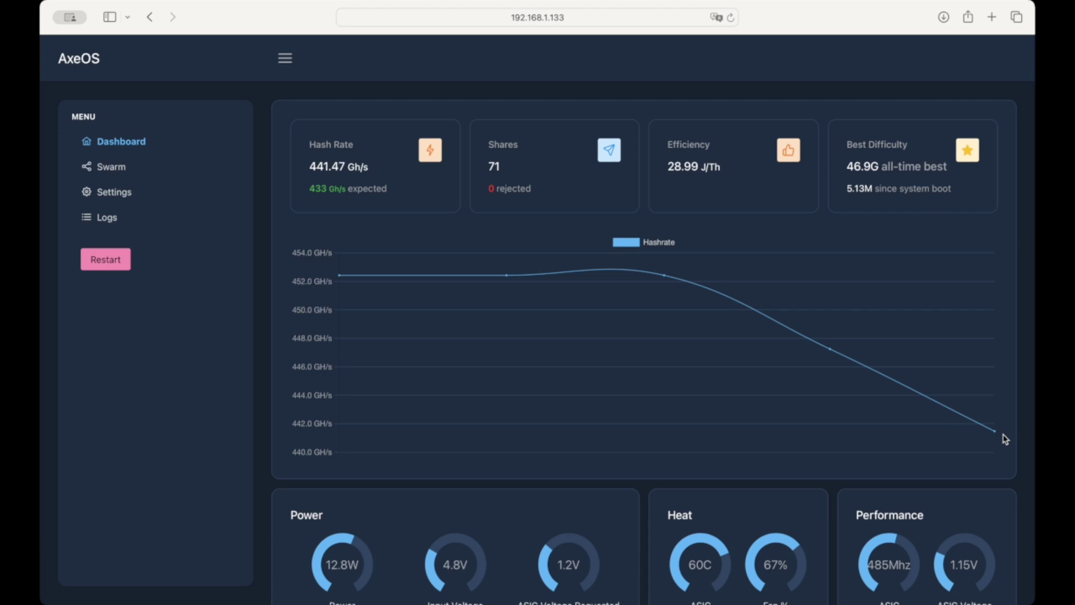
Switch to AxeOS in Safari and review Bitaxe 1's settings, log overview and dashboard
{"action": "left_click", "coordinate": [124, 222]}
{"action": "left_click", "coordinate": [125, 205]}
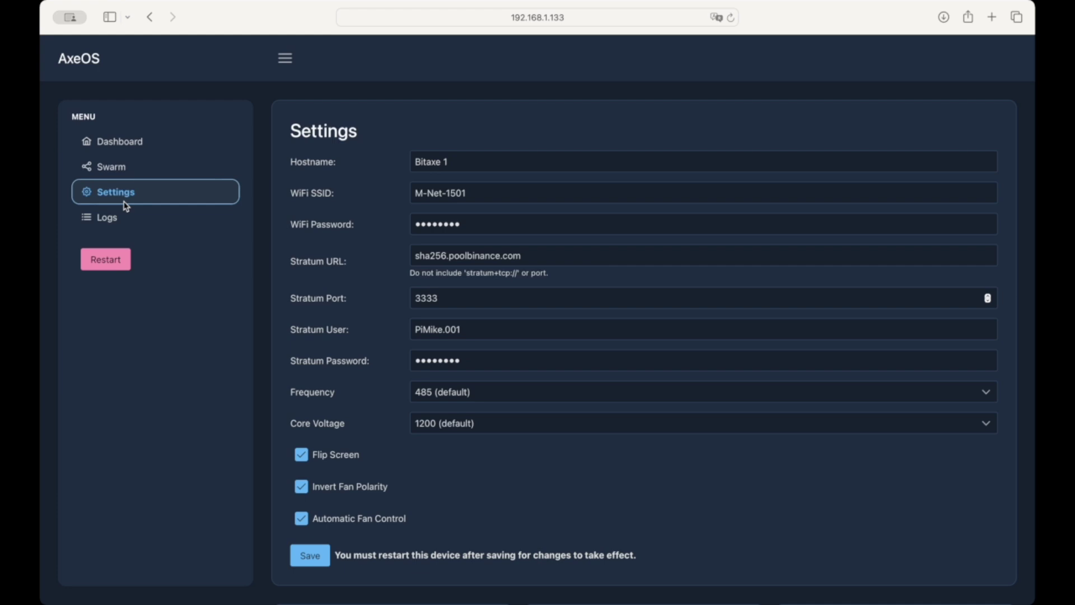
{"action": "left_click", "coordinate": [112, 217]}
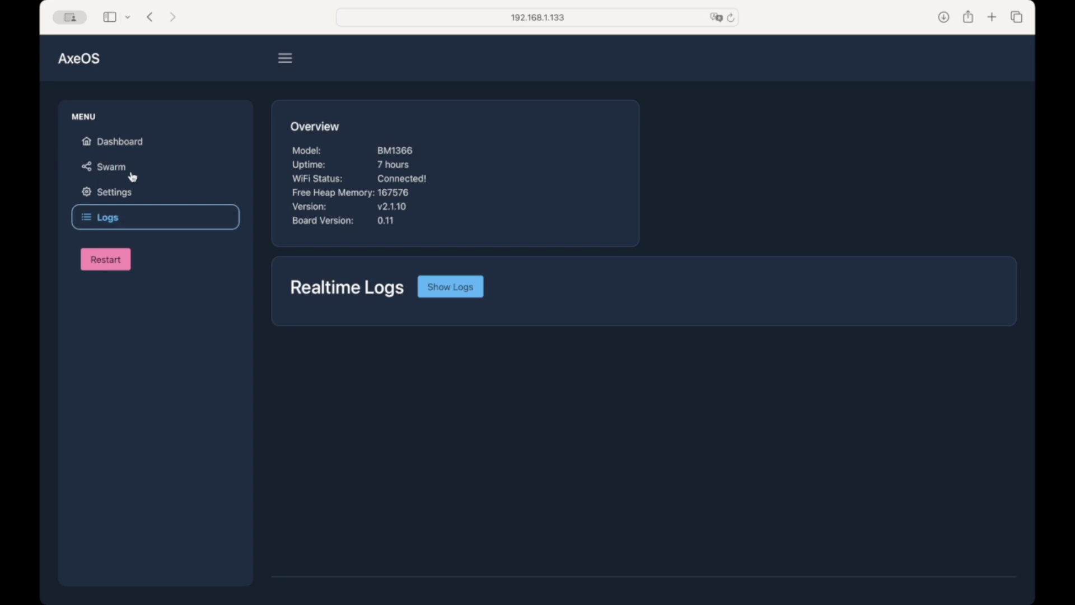
{"action": "left_click", "coordinate": [149, 148]}
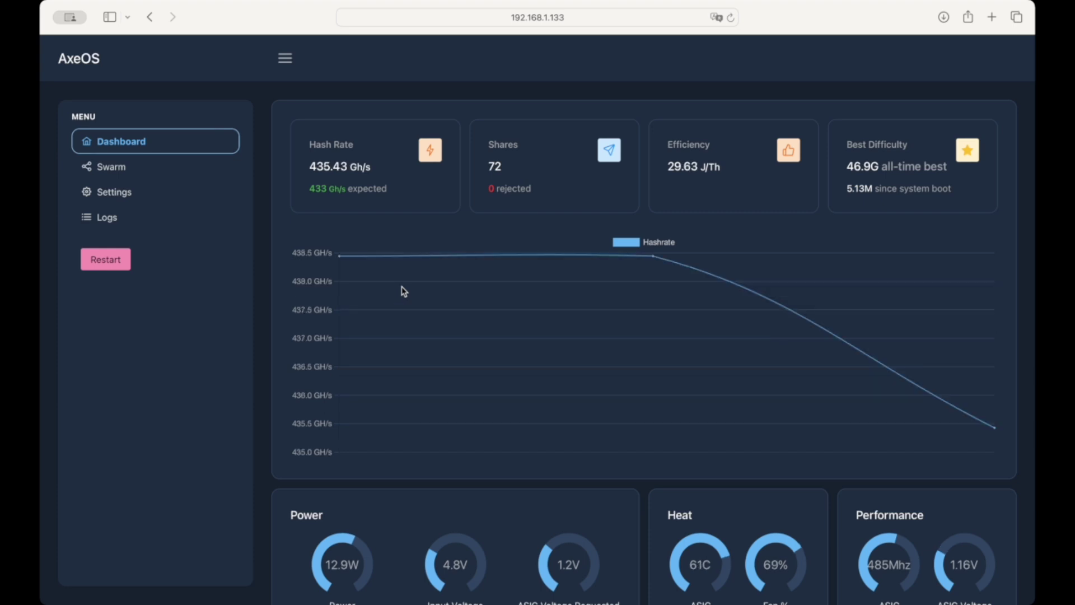
Load the AxeOS page of the second miner at 192.168.1.134
{"action": "left_click", "coordinate": [537, 18]}
{"action": "left_click", "coordinate": [533, 18]}
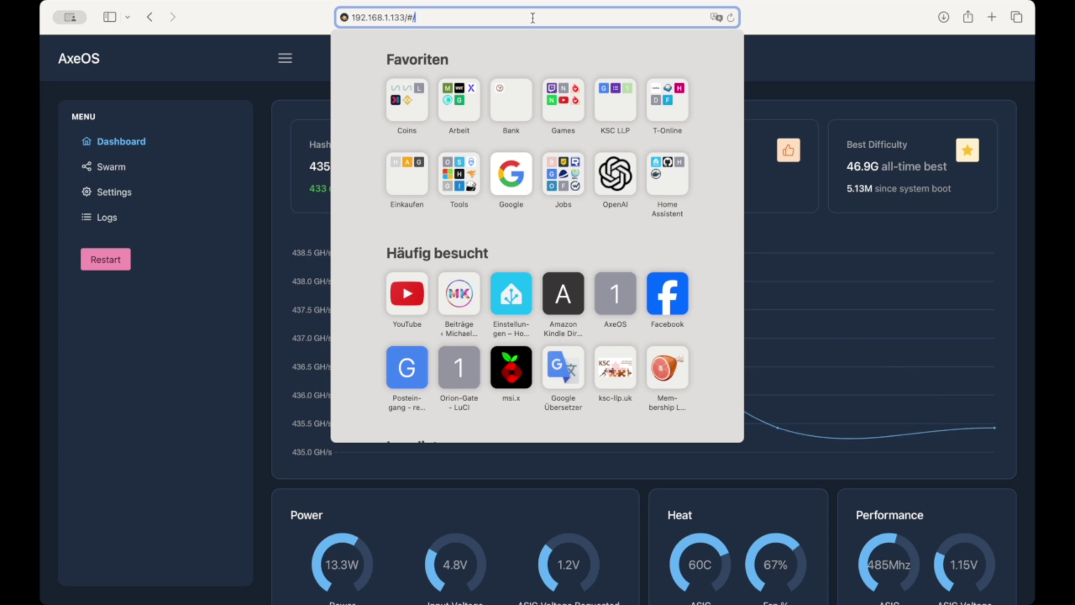
{"action": "key", "text": "BackSpace"}
{"action": "key", "text": "BackSpace"}
{"action": "key", "text": "BackSpace"}
{"action": "key", "text": "BackSpace"}
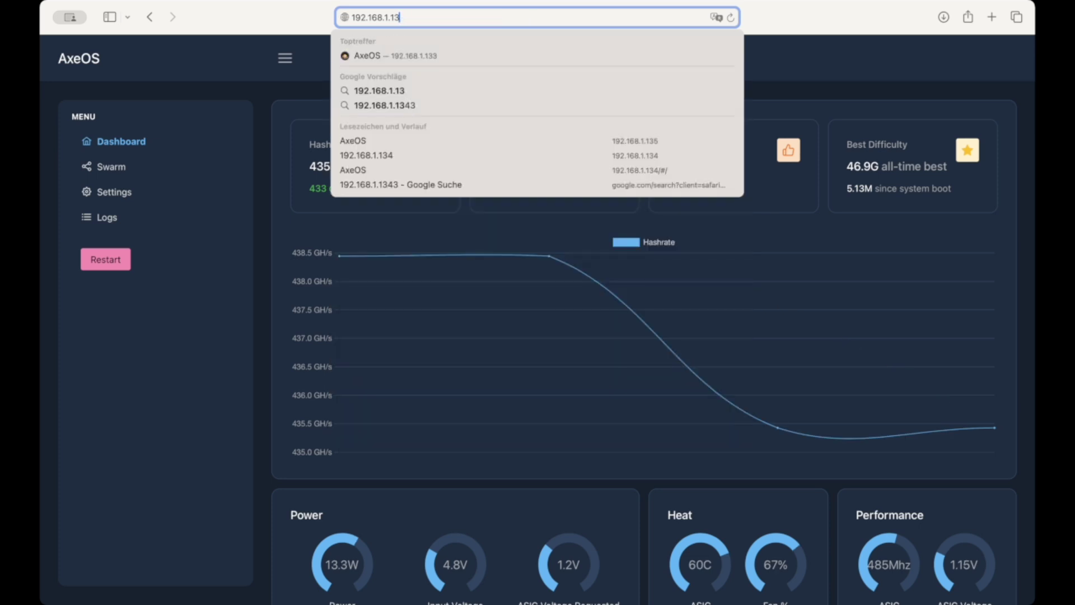
{"action": "type", "text": "4"}
{"action": "key", "text": "Return"}
Check Bitaxe 2's version in the log overview and reload its dashboard to inspect the mining figures
{"action": "left_click", "coordinate": [109, 217]}
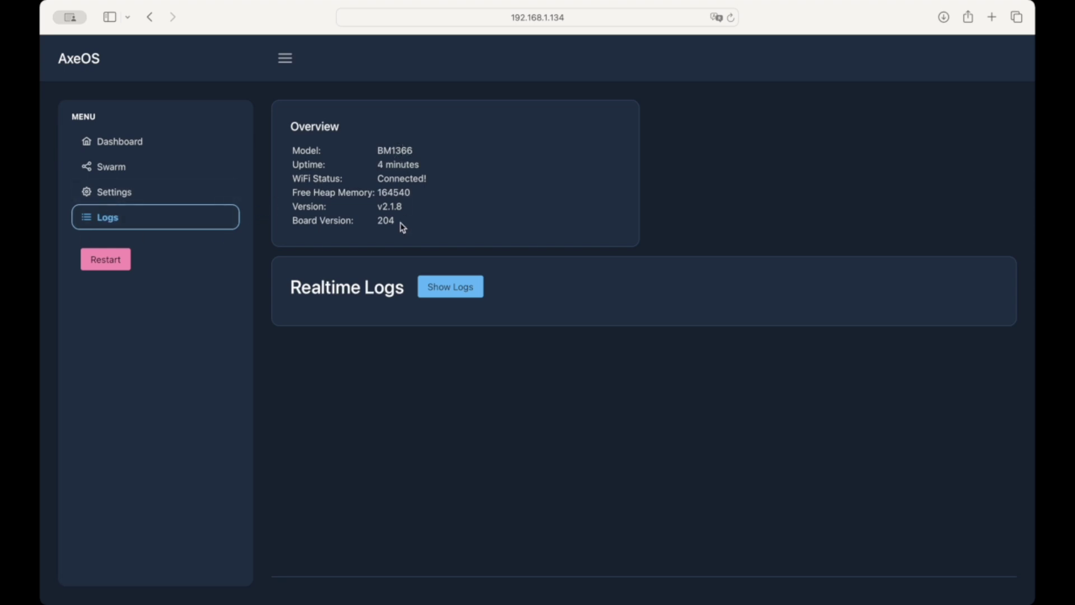
{"action": "left_click_drag", "start_coordinate": [405, 207], "coordinate": [374, 207]}
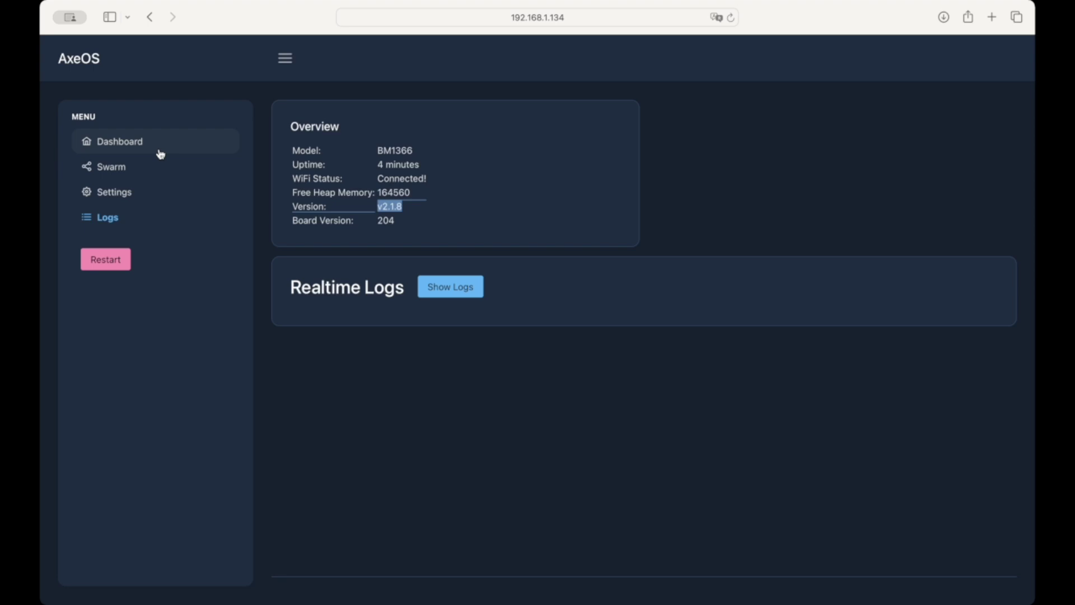
{"action": "left_click", "coordinate": [133, 148]}
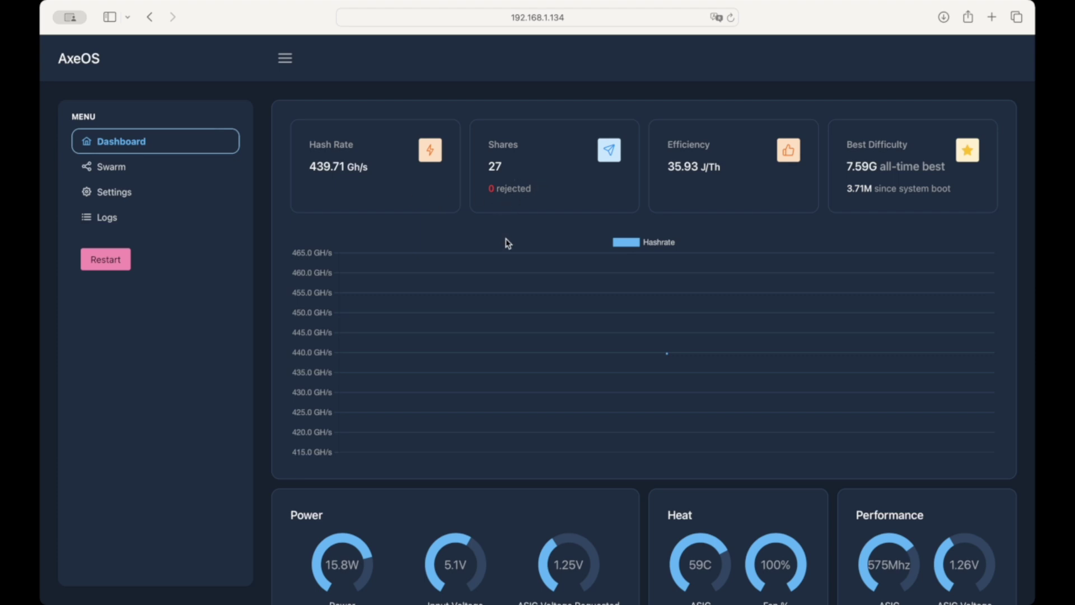
{"action": "left_click", "coordinate": [730, 17]}
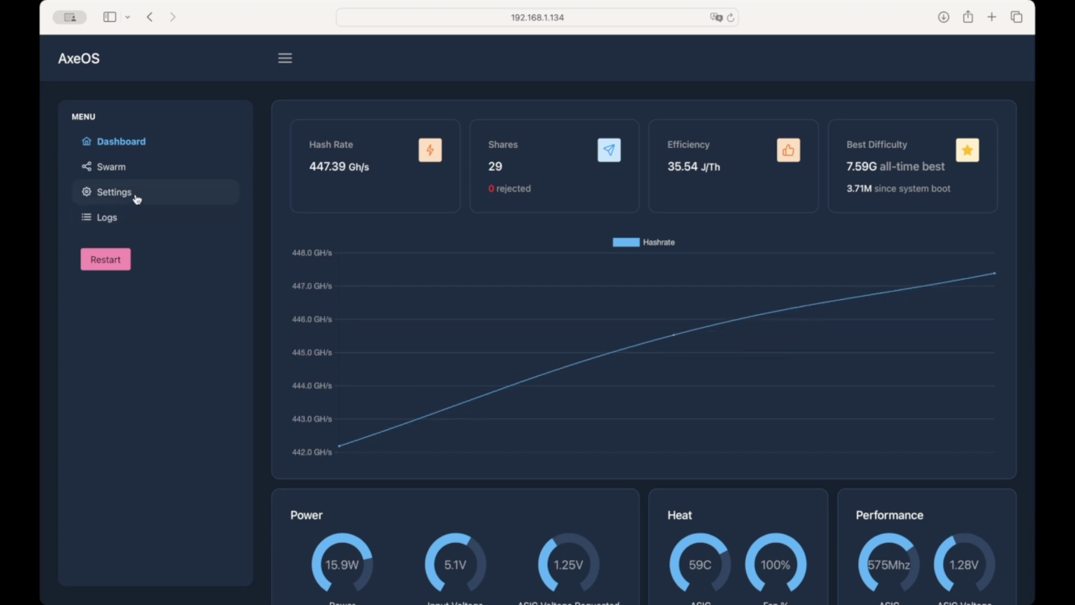
Upload esp-miner.bin from Downloads as Bitaxe 2's firmware update and restart the miner
{"action": "left_click", "coordinate": [137, 199]}
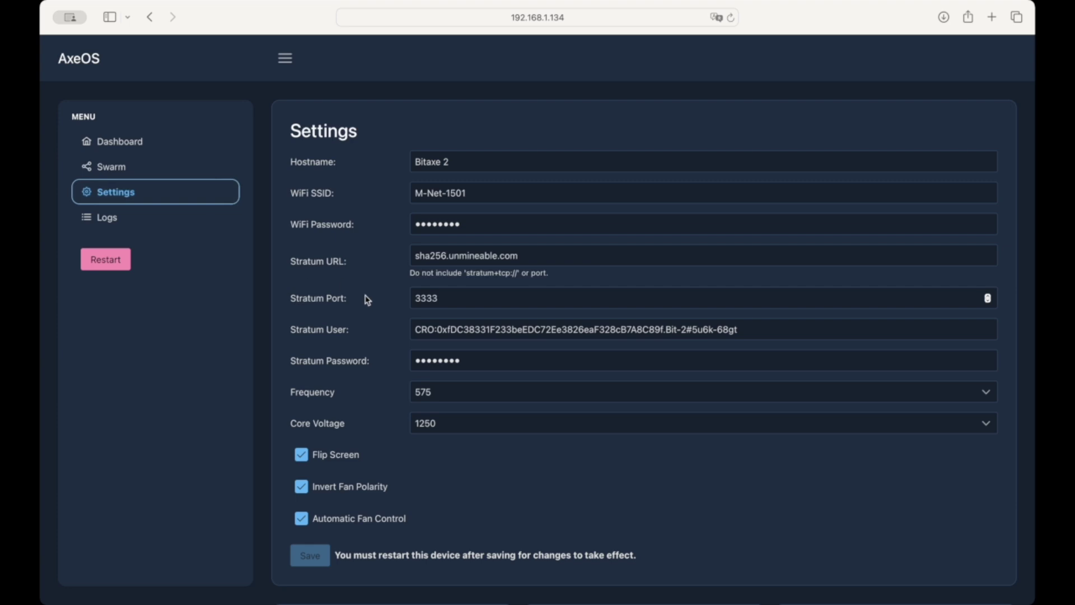
{"action": "scroll", "coordinate": [367, 300], "scroll_direction": "down", "scroll_amount": 5}
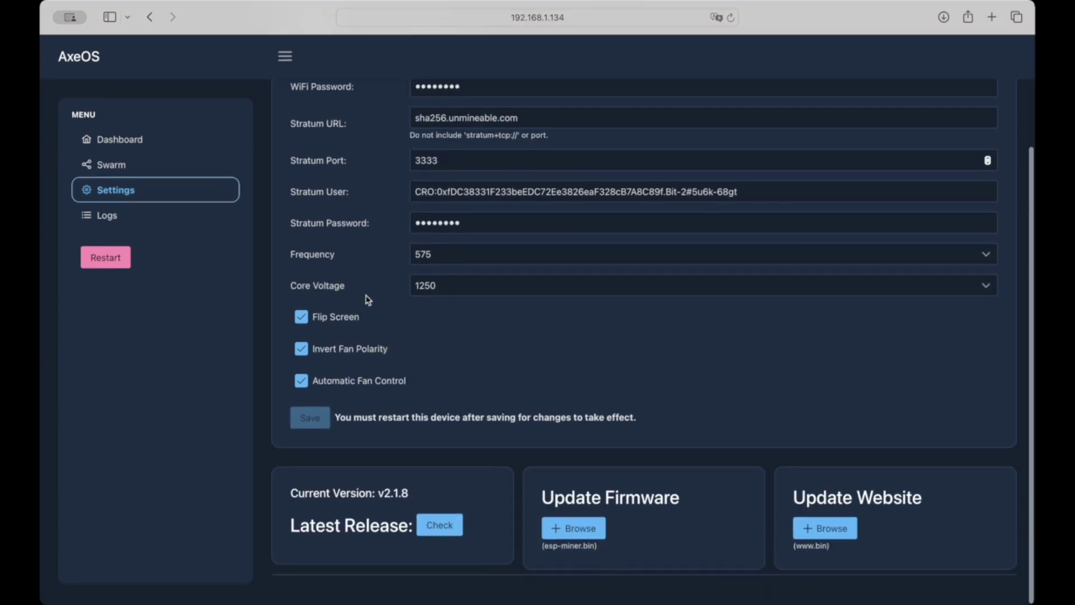
{"action": "left_click", "coordinate": [564, 536]}
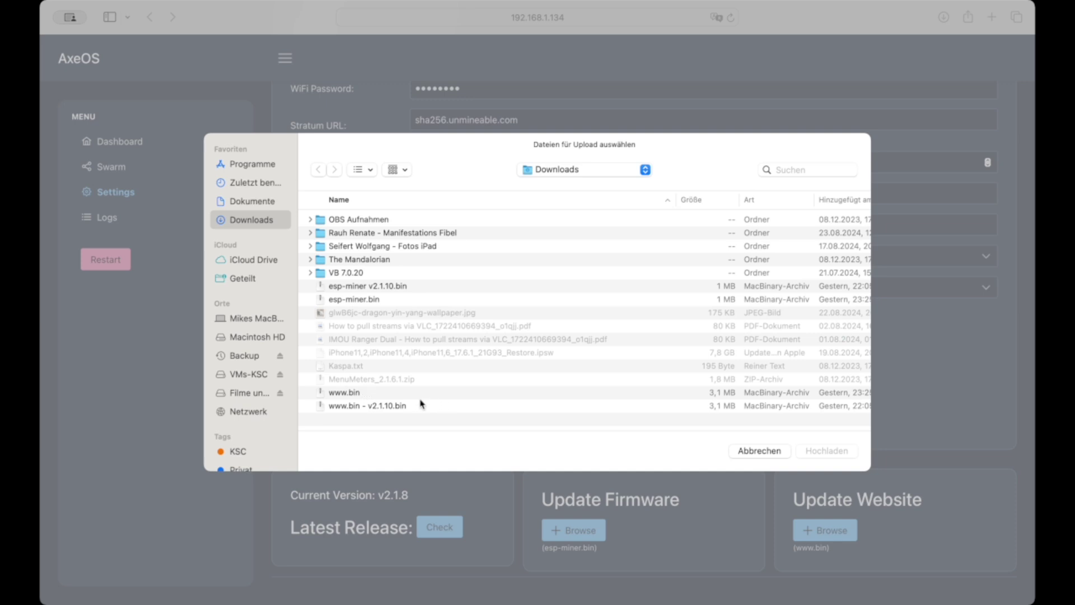
{"action": "left_click", "coordinate": [372, 302]}
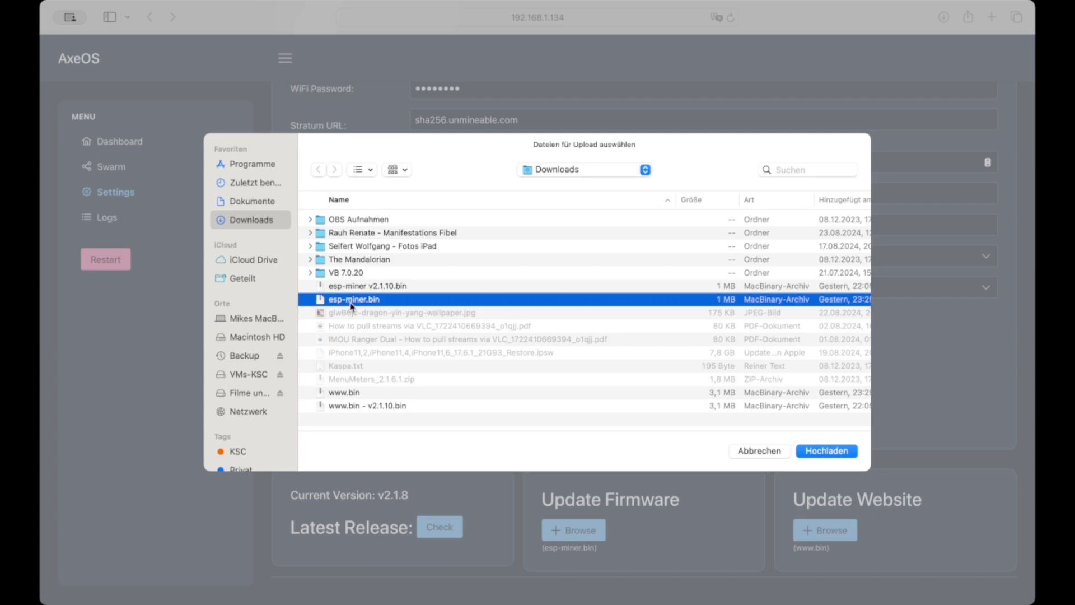
{"action": "double_click", "coordinate": [438, 304]}
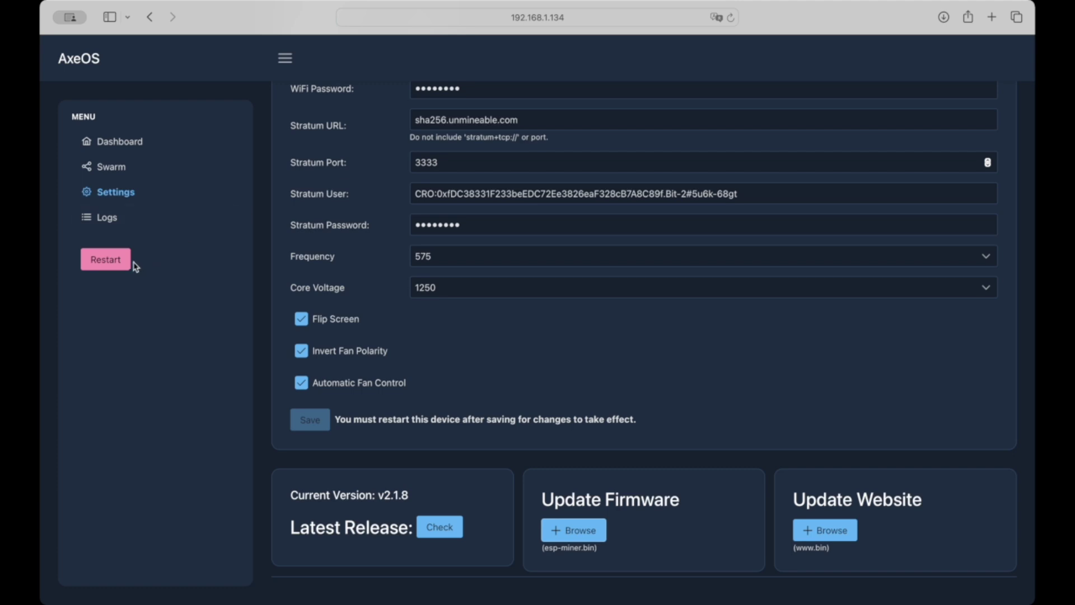
{"action": "left_click", "coordinate": [126, 264]}
Check the restarted Bitaxe 2's version overview and dashboard, and display its realtime logs
{"action": "left_click", "coordinate": [119, 218]}
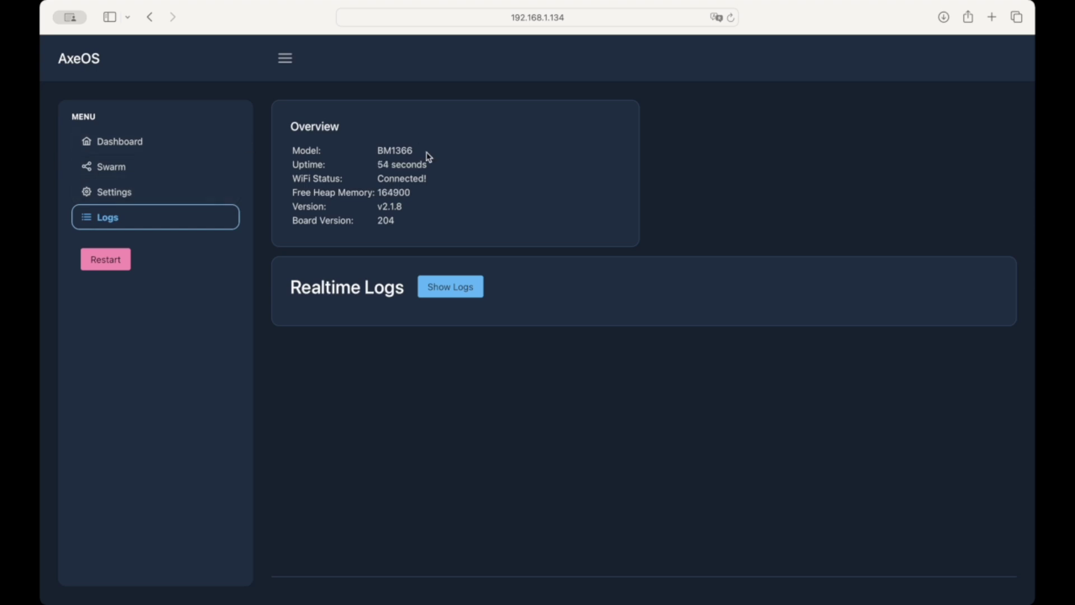
{"action": "left_click", "coordinate": [135, 148]}
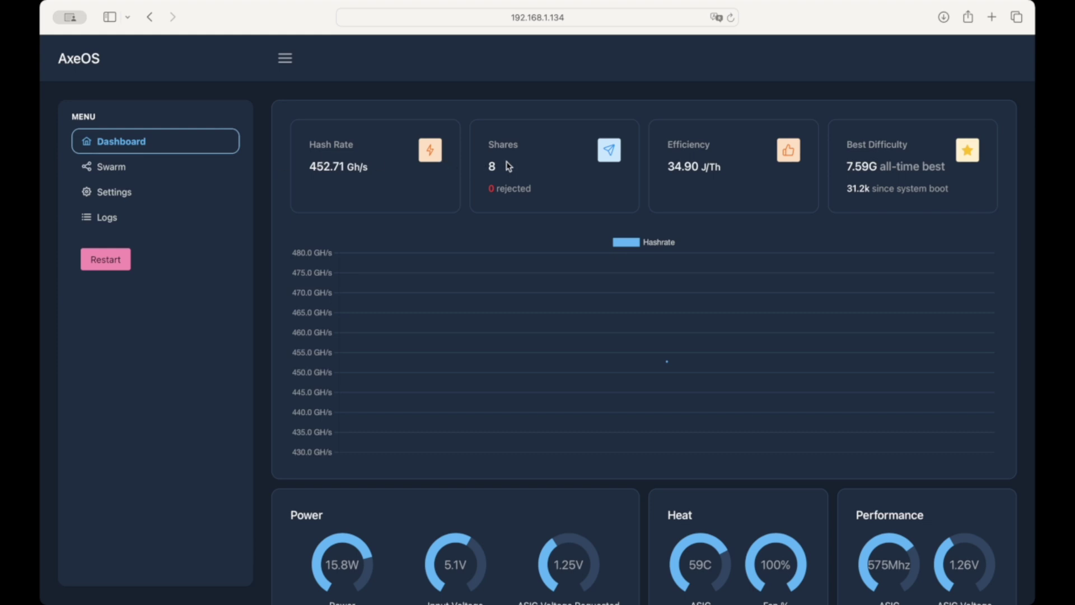
{"action": "left_click", "coordinate": [106, 219]}
{"action": "left_click", "coordinate": [456, 286]}
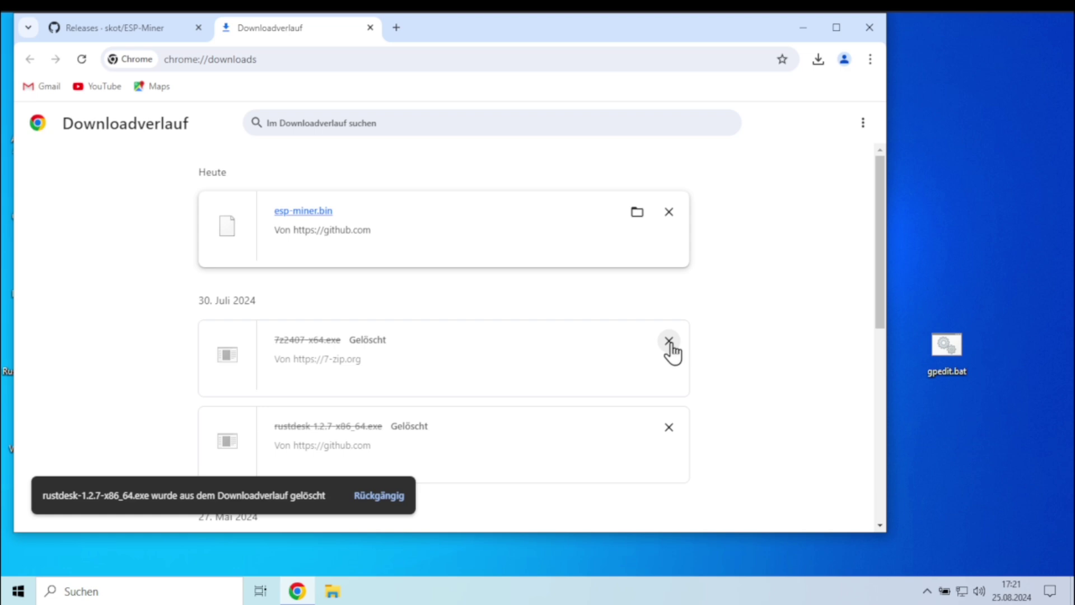
Switch to Chrome and remove the old 7z2407-x64.exe, rustdesk-1.2.7-x86_64.exe and PAssist_Std_20240527.12101163.exe entries from the download history
{"action": "left_click", "coordinate": [668, 340]}
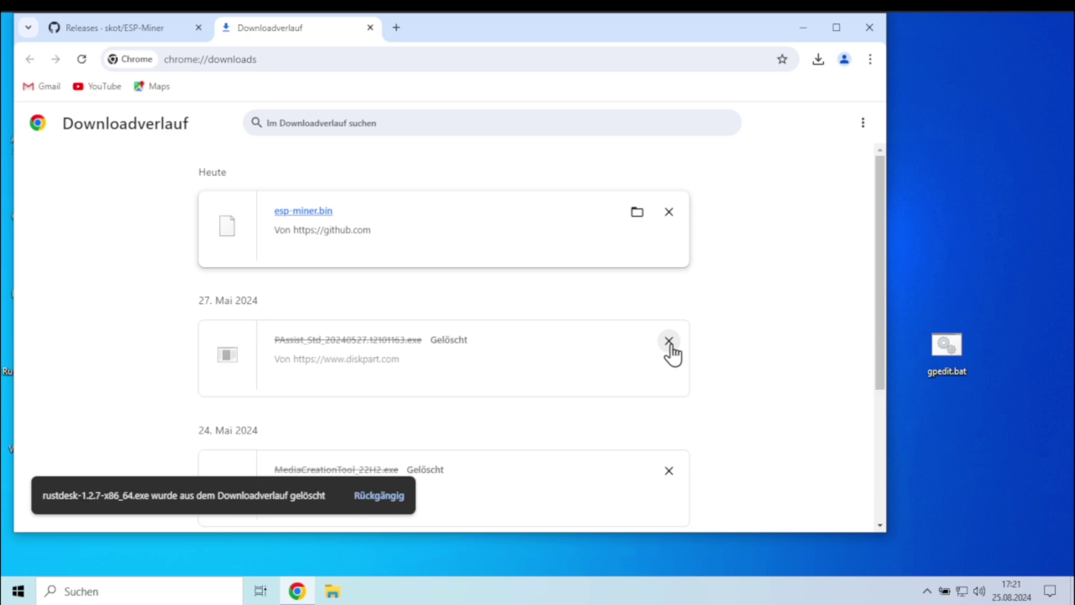
{"action": "left_click", "coordinate": [670, 344]}
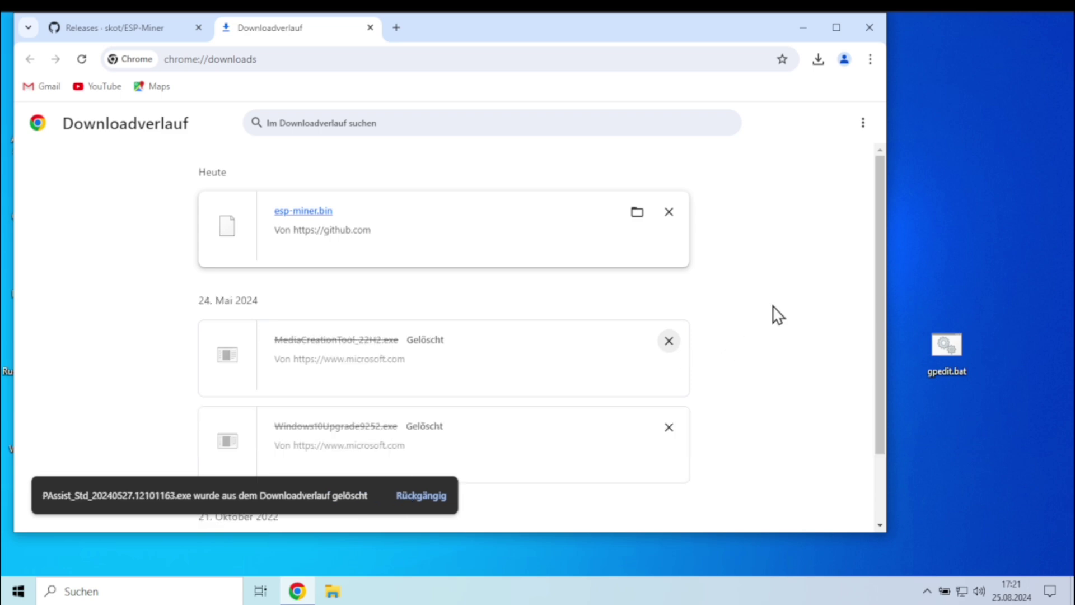